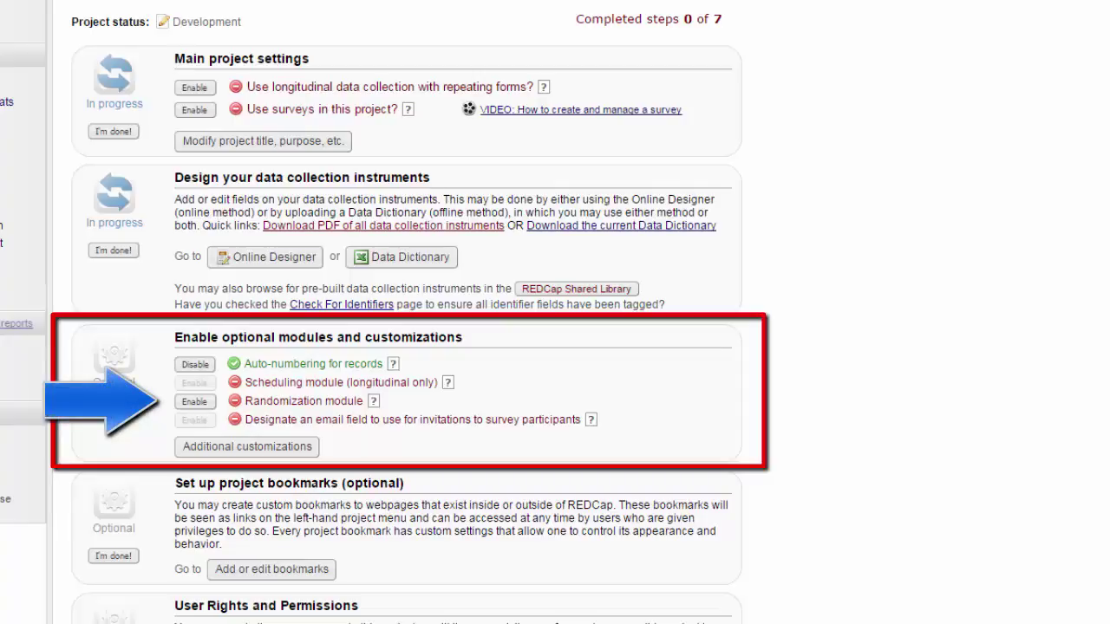
Step: Enable the Randomization module and go to its setup page at Step 1
click(194, 403)
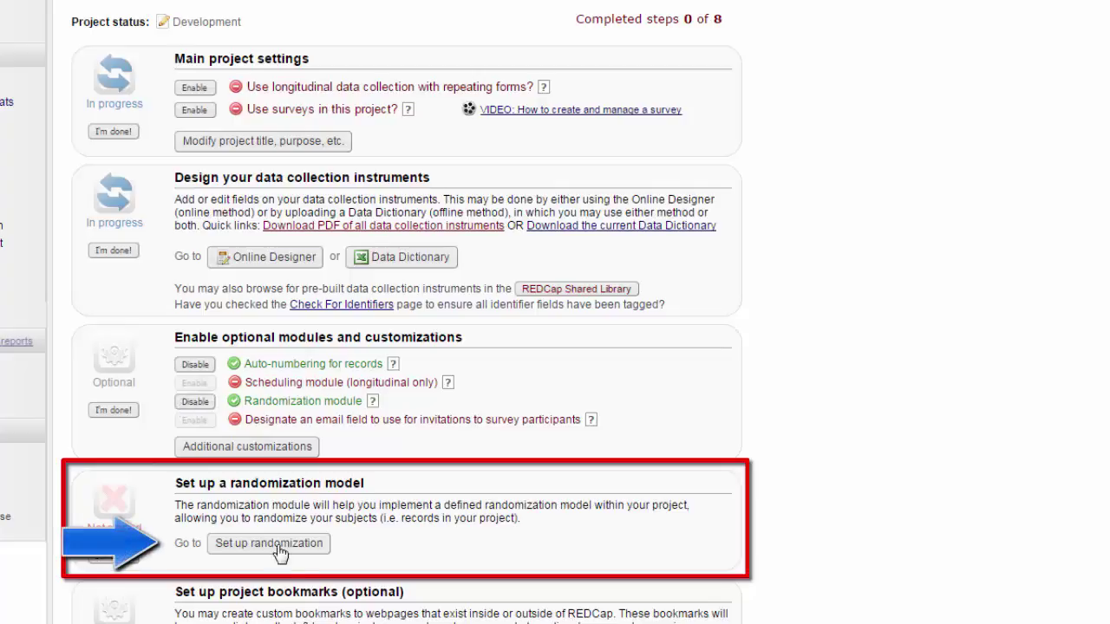
click(316, 543)
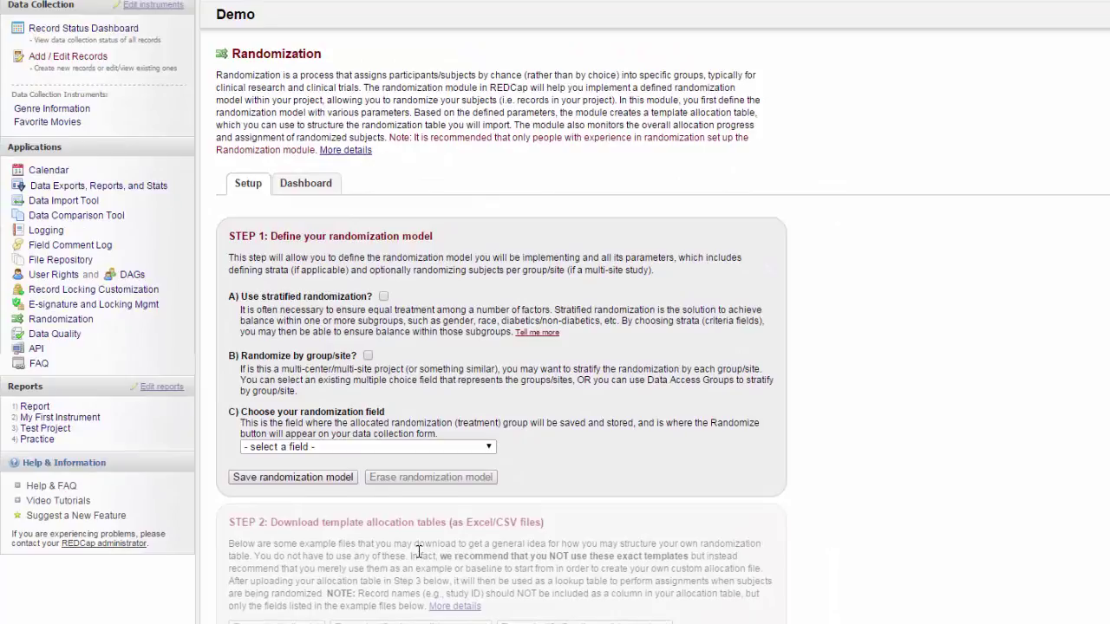
Step: Expand 'More details' on the Randomization page and scroll through the full explanation
click(346, 151)
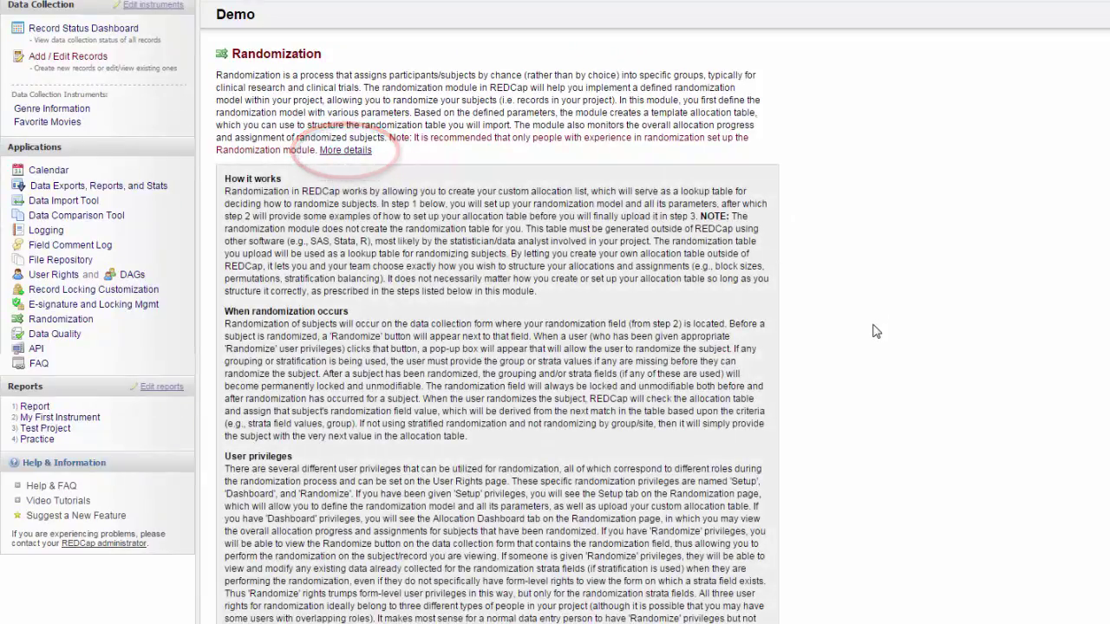
scroll(875, 331, down, 2)
scroll(875, 332, down, 2)
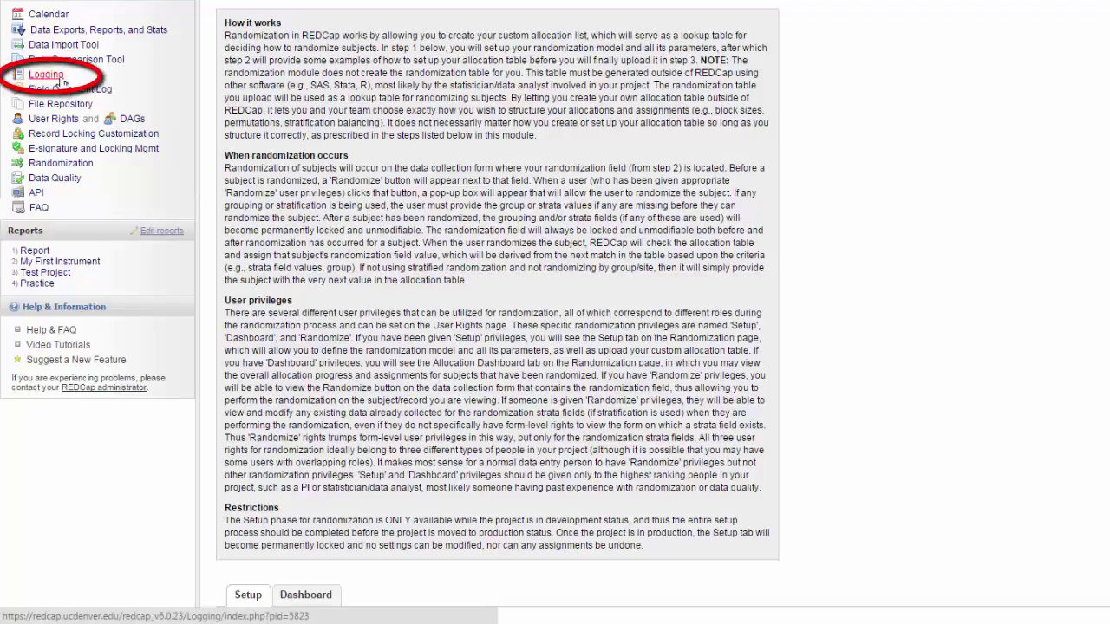
click(60, 78)
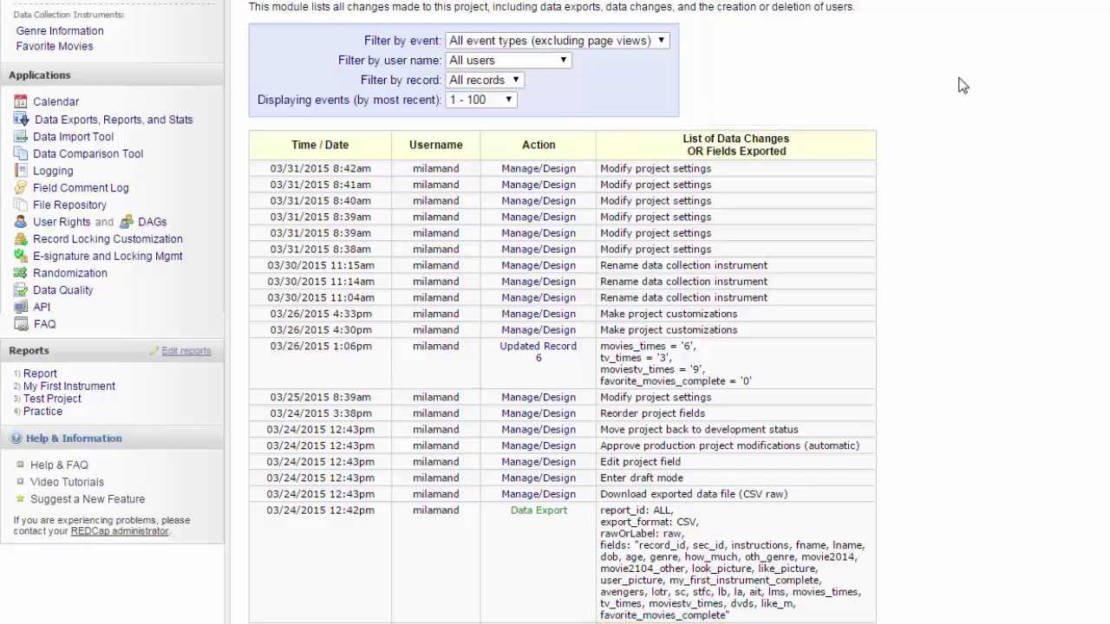
Step: Filter the log by event type: Data export, then Manage/Design, then User or role
click(665, 38)
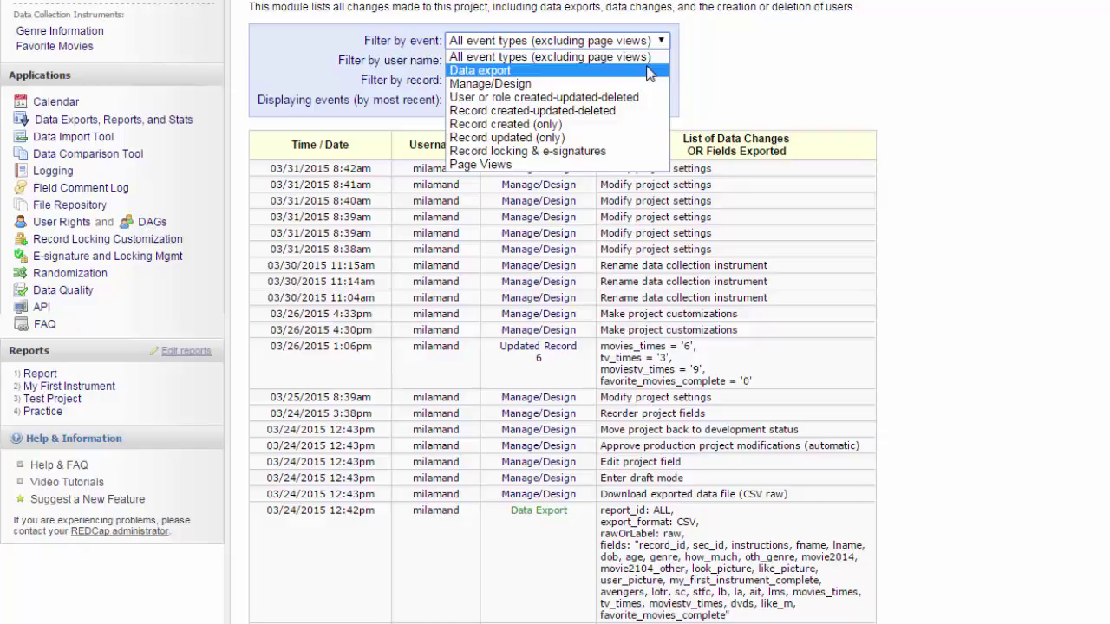
click(650, 70)
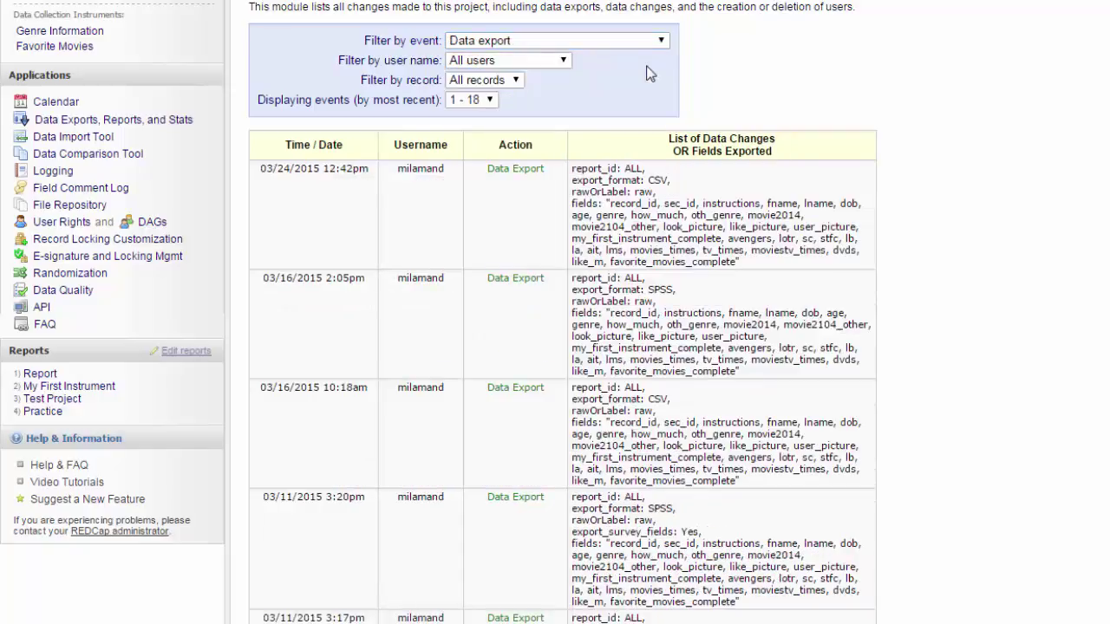
click(661, 40)
key(Escape)
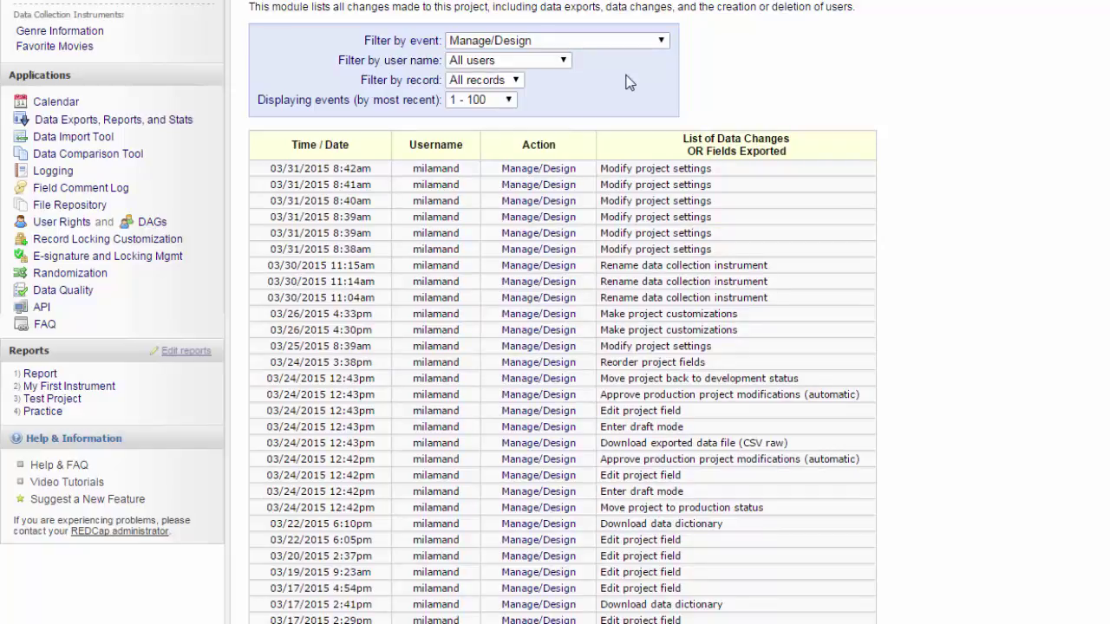
click(621, 42)
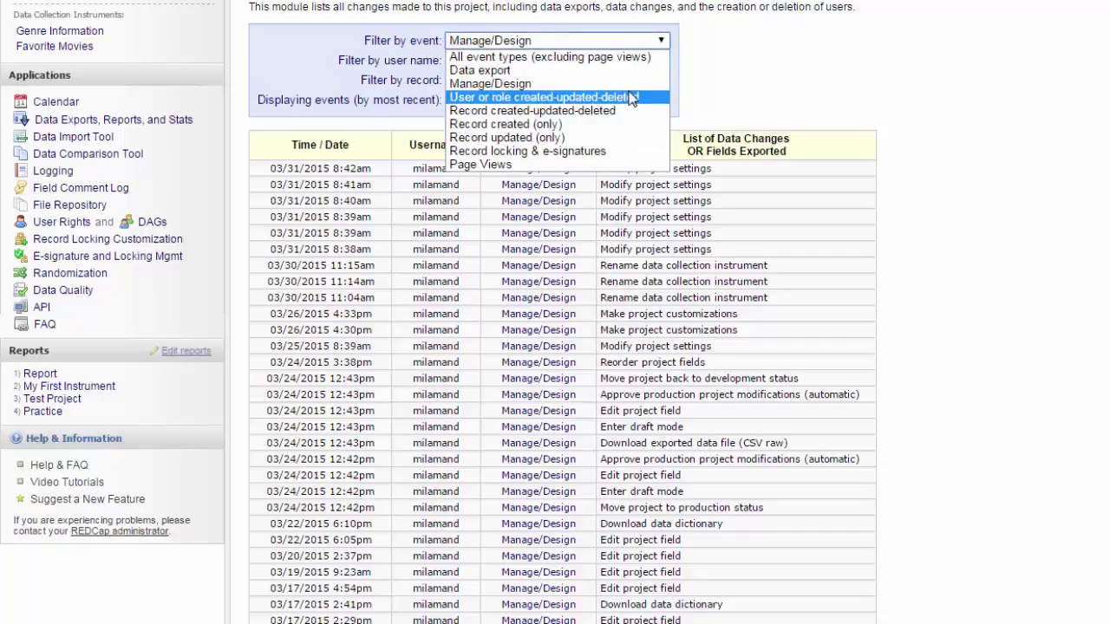
click(656, 99)
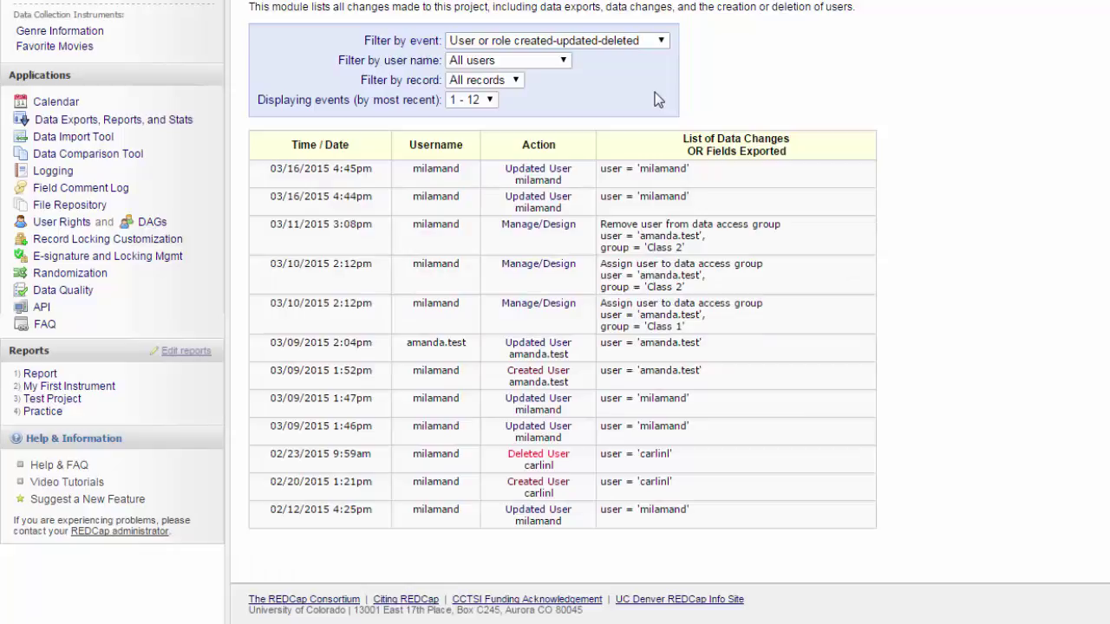
Step: Filter the log to record created/updated/deleted events, then to Page Views
click(659, 43)
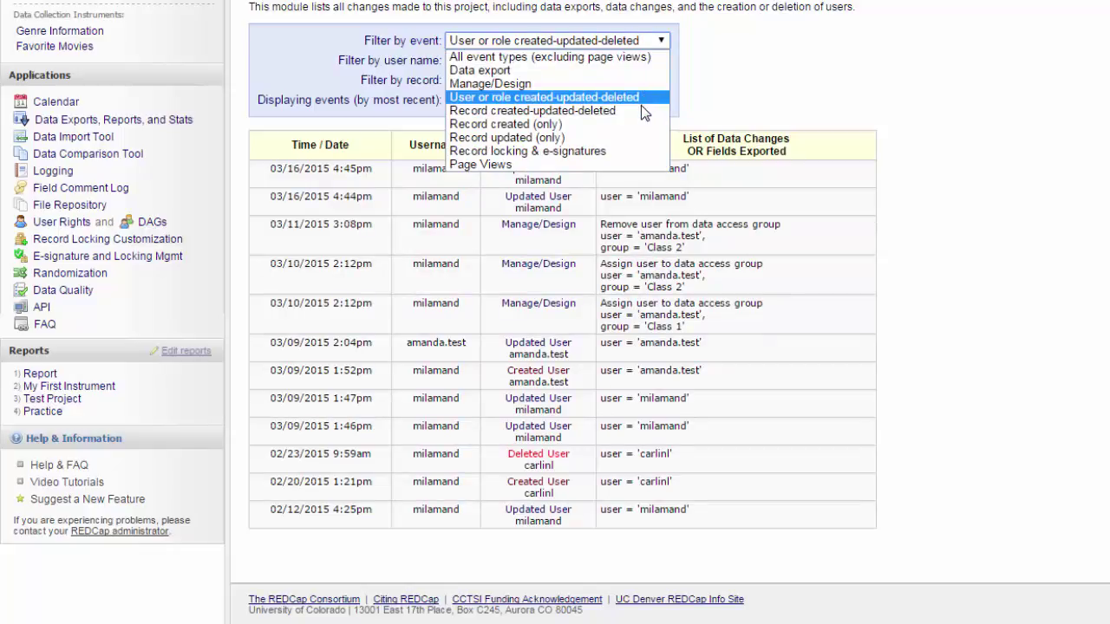
click(640, 108)
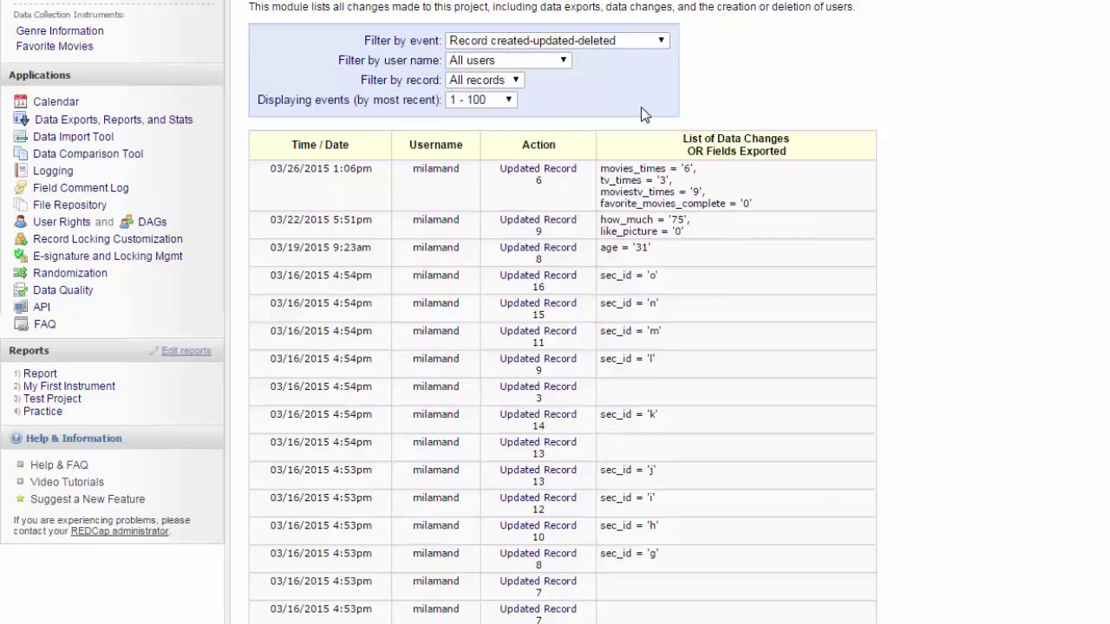
click(639, 38)
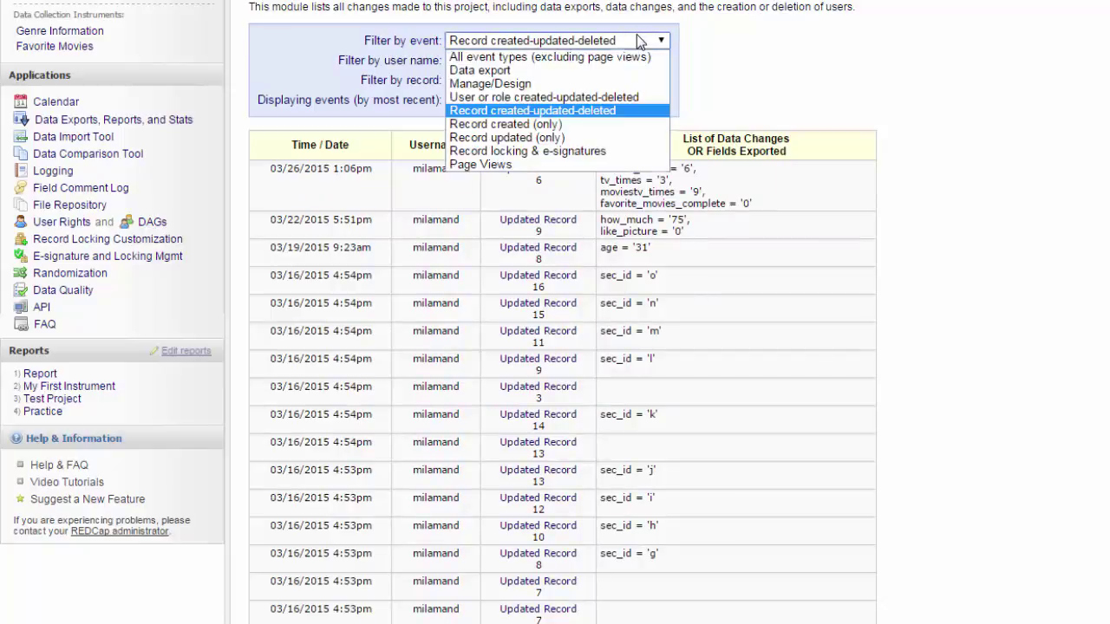
click(633, 164)
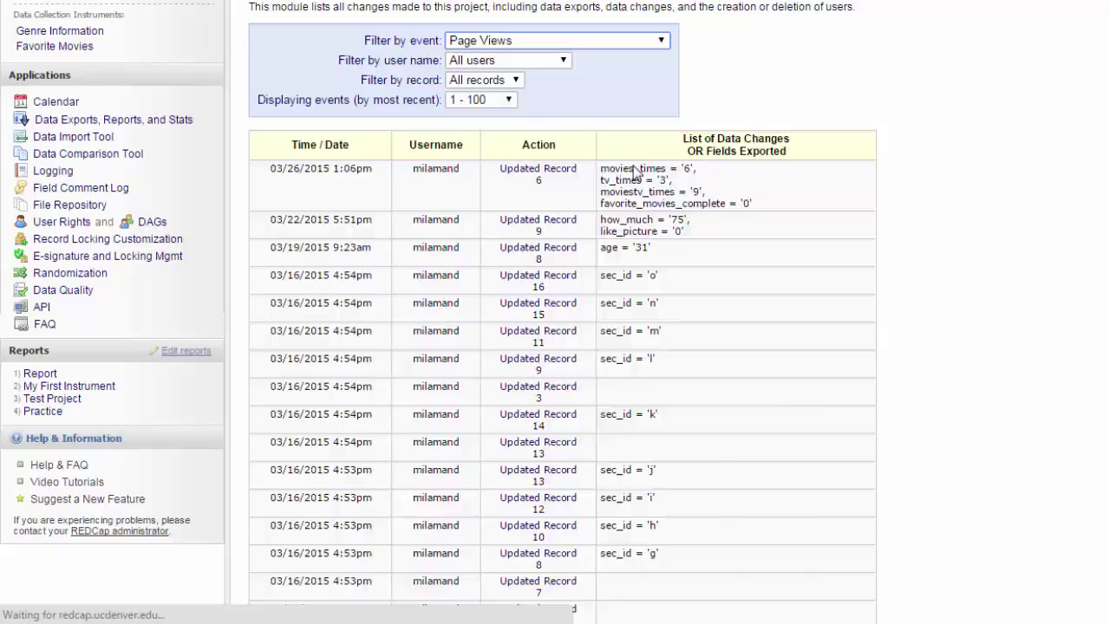
click(663, 40)
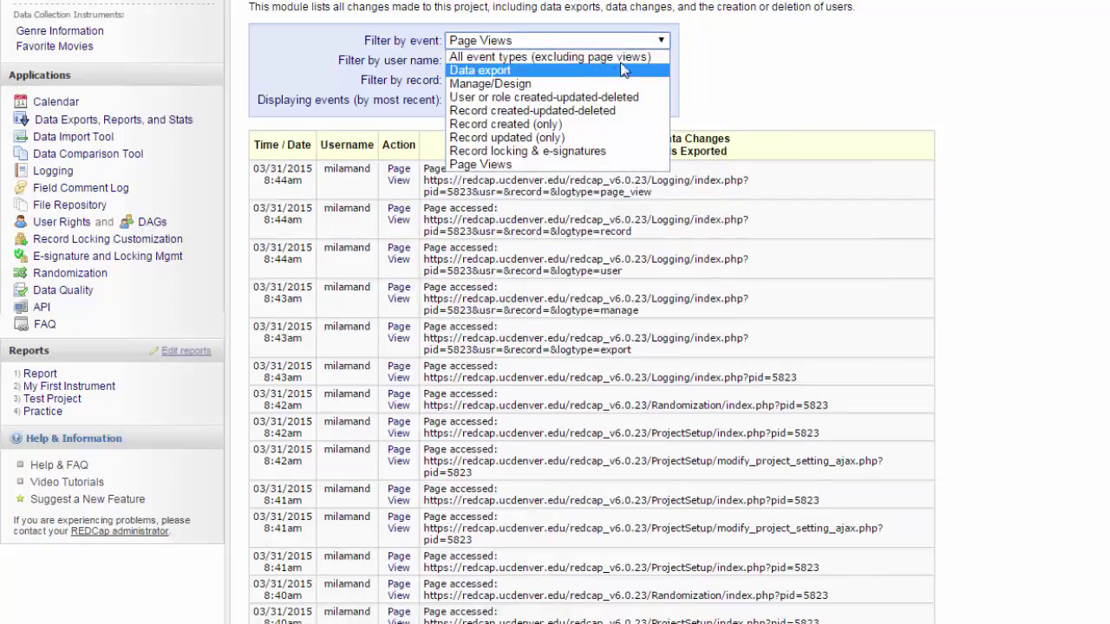
Step: Reset the event filter, then view the log for each user and for survey respondents
click(624, 54)
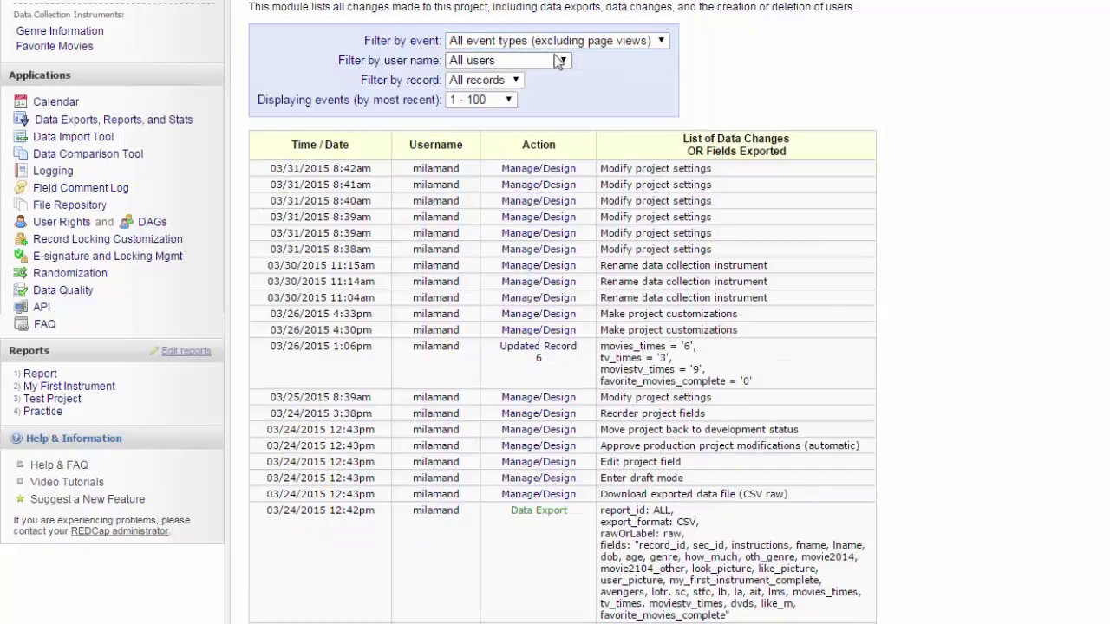
click(565, 59)
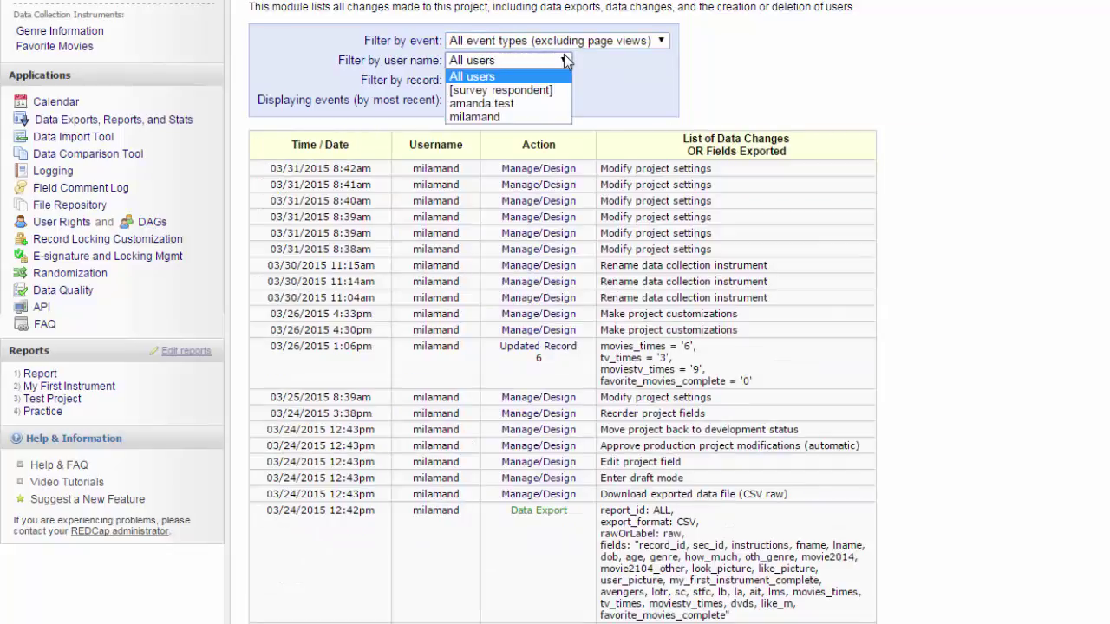
click(528, 104)
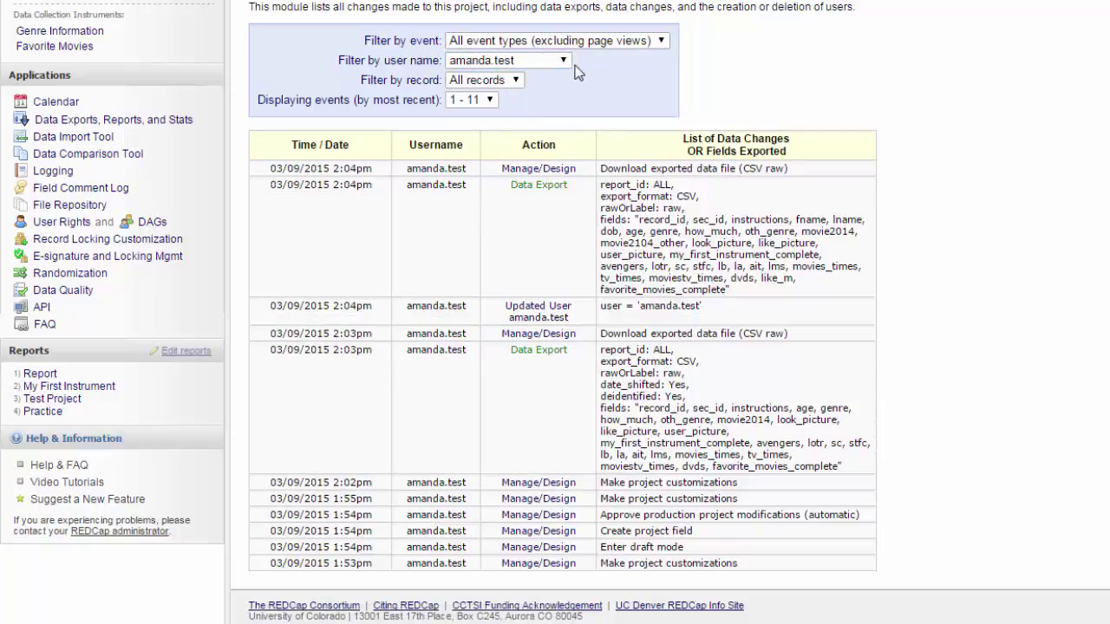
click(564, 60)
click(544, 104)
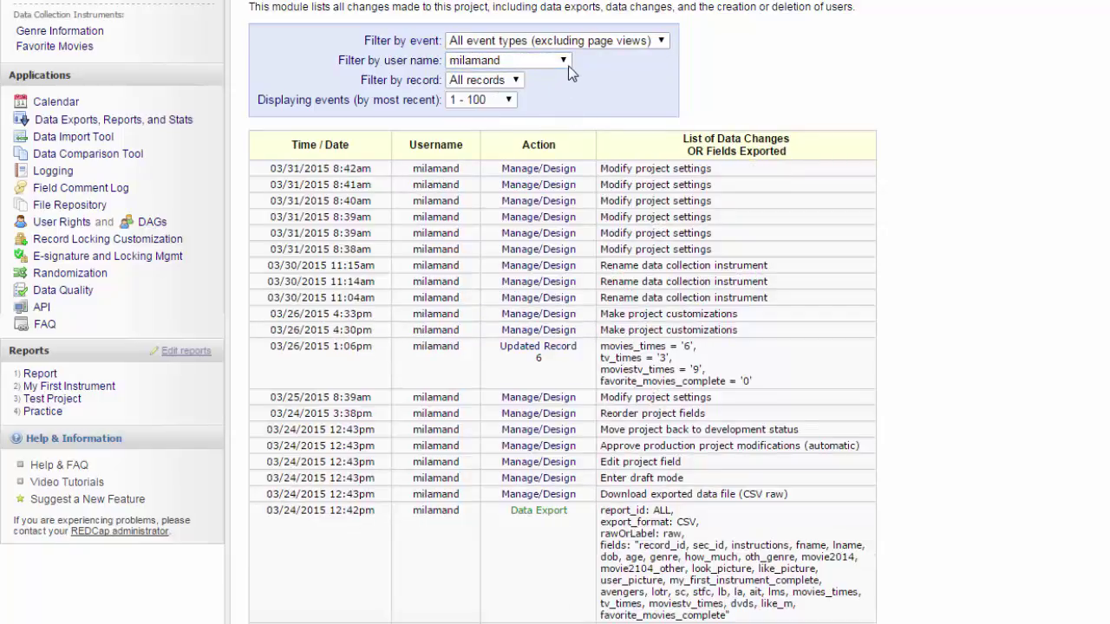
click(565, 60)
click(559, 87)
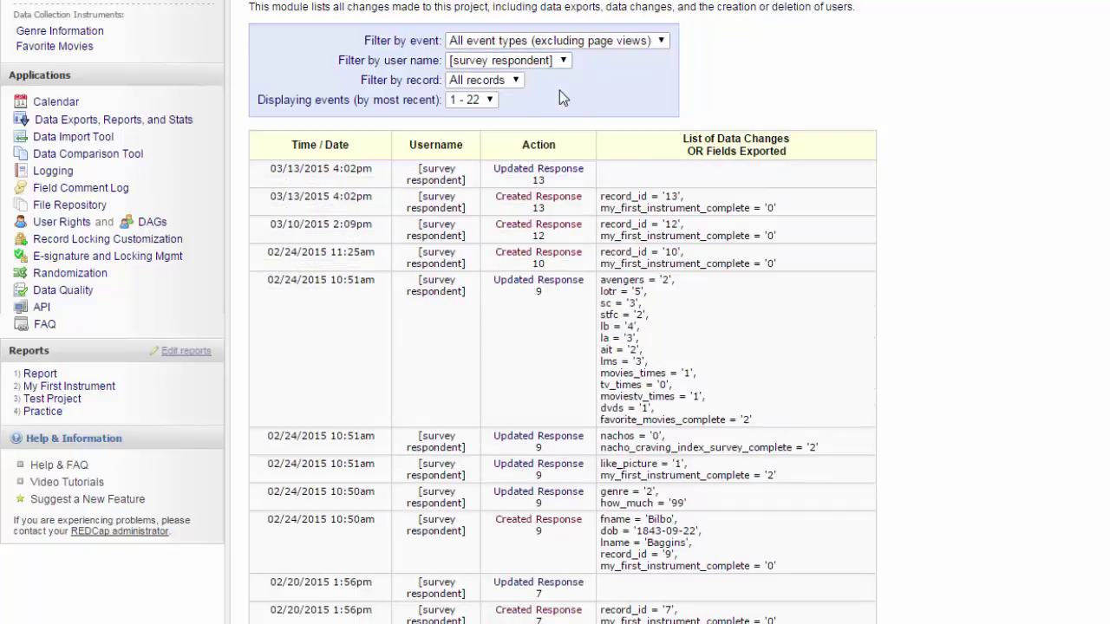
Step: Show events from all users again, limited to record 4
click(559, 60)
click(538, 75)
click(505, 79)
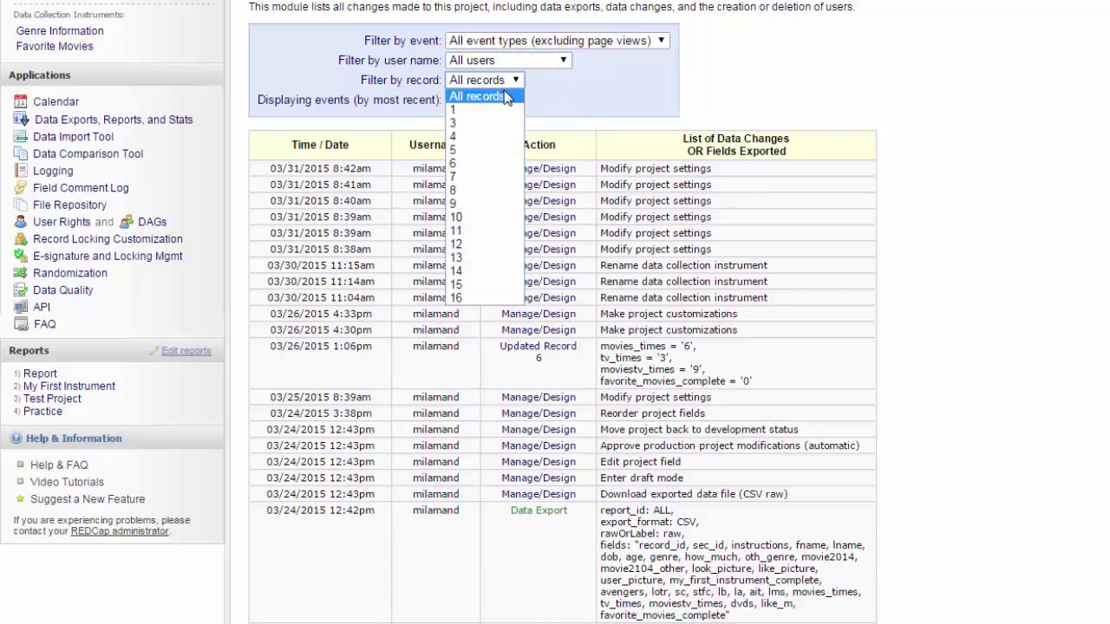
click(502, 138)
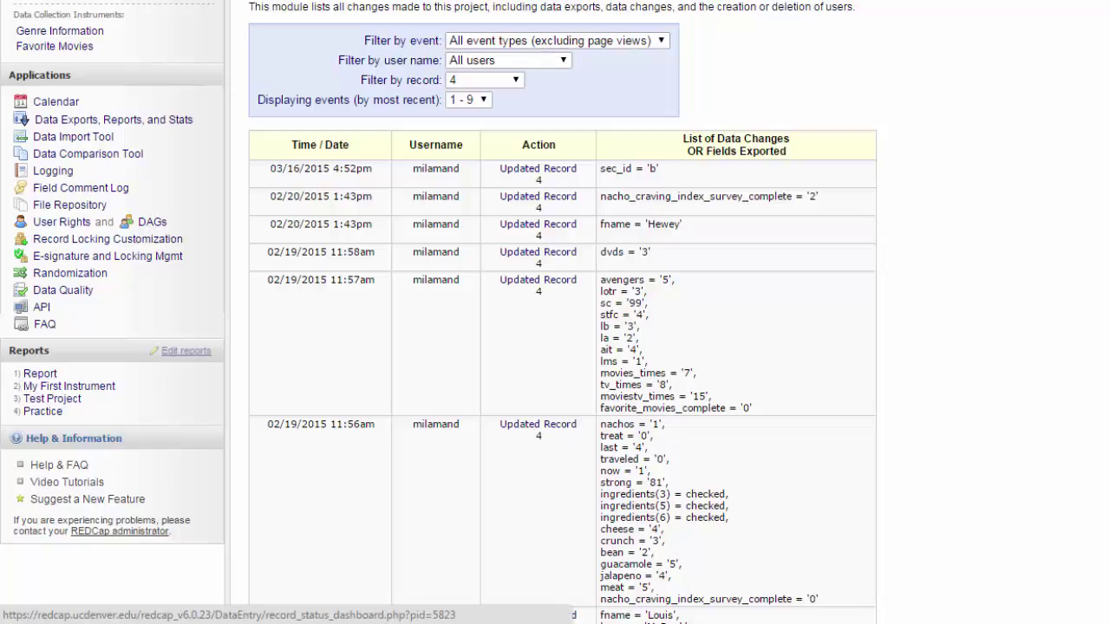
Step: On record 1's Genre Information form, comment 'Please call participant' on the First name field
click(78, 2)
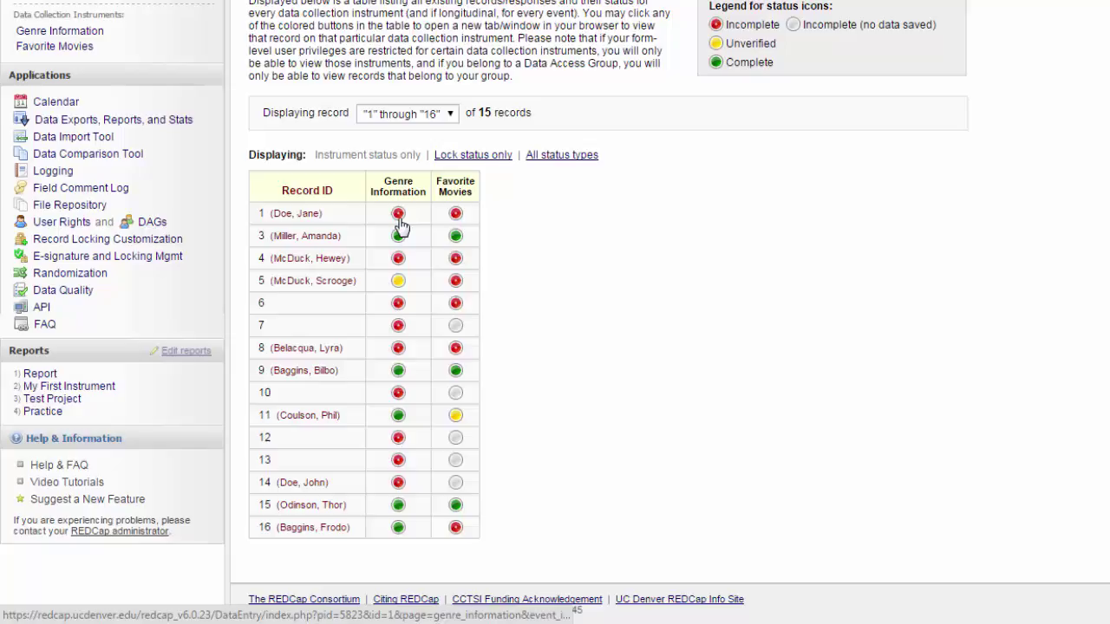
click(400, 219)
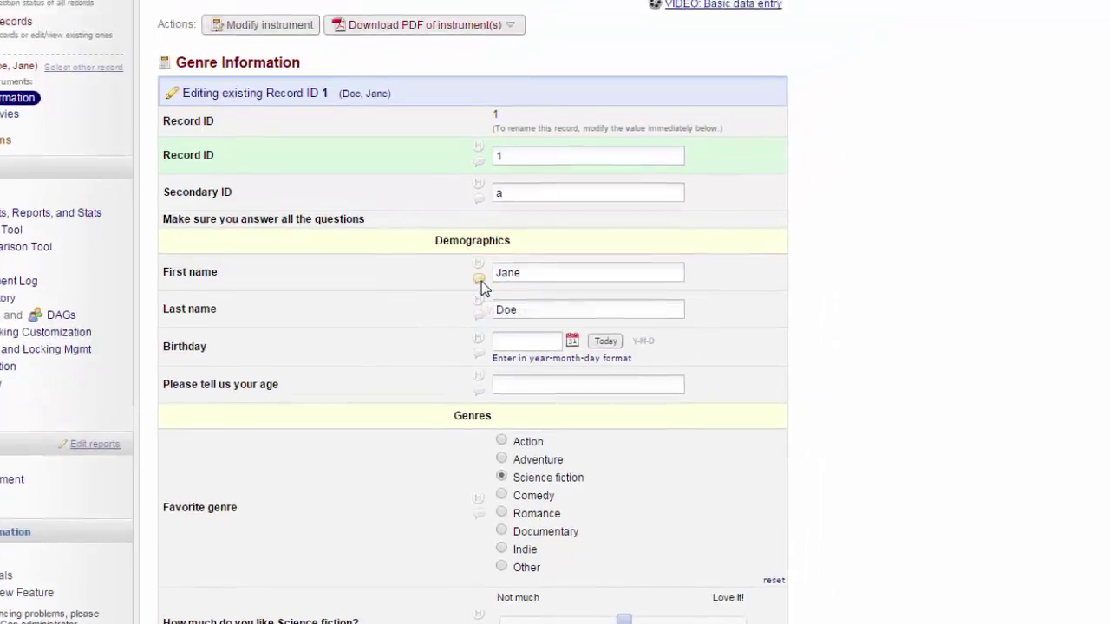
click(573, 232)
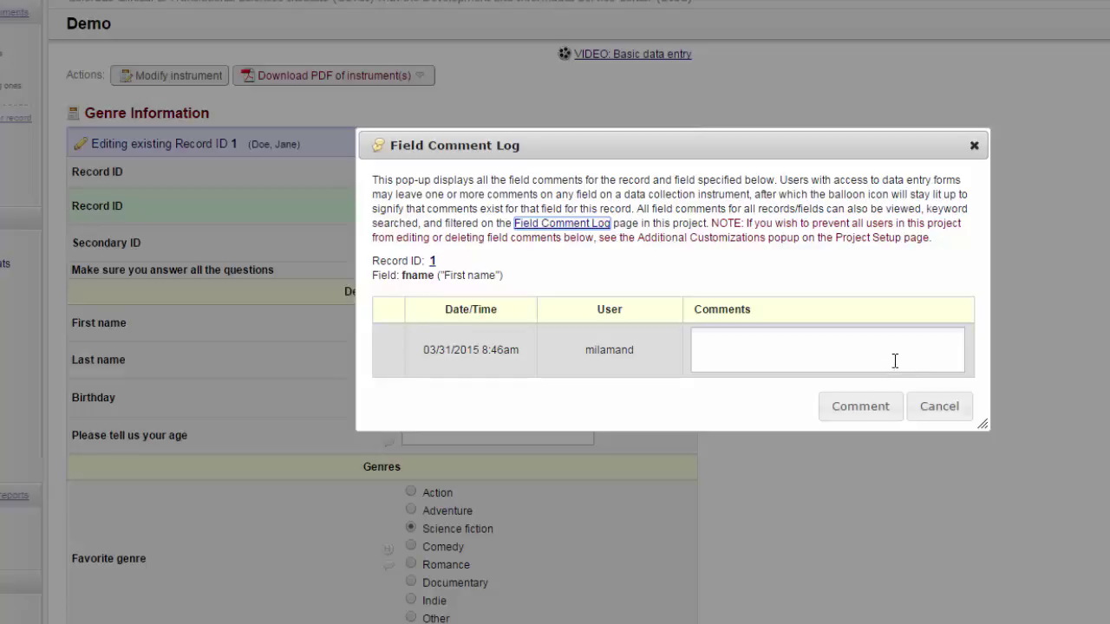
click(841, 353)
text(Please call par)
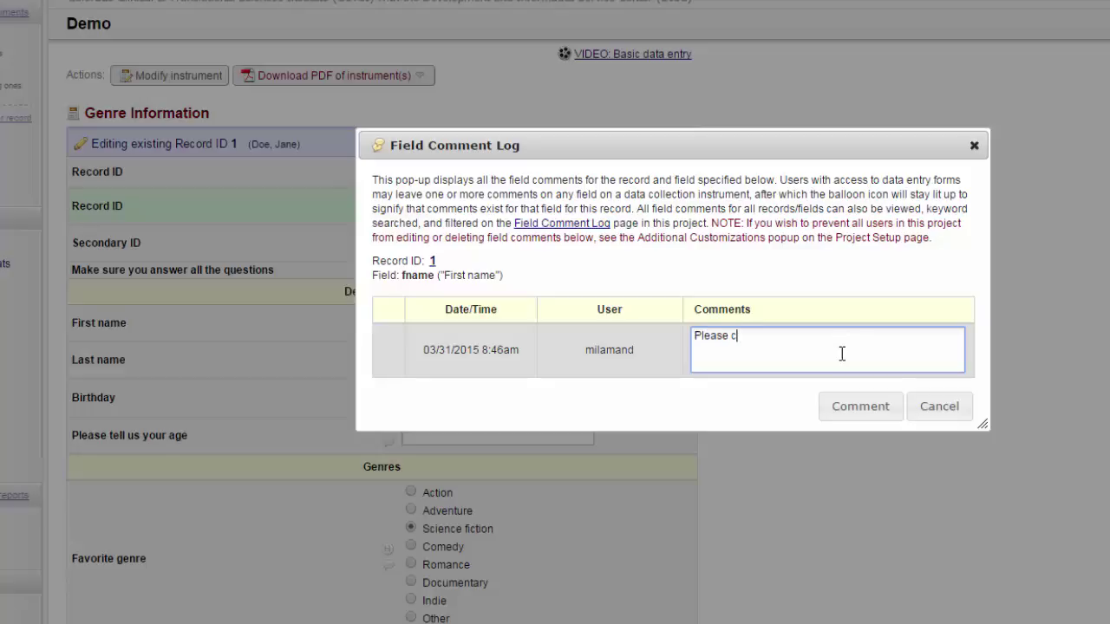
text(ticipant)
click(847, 404)
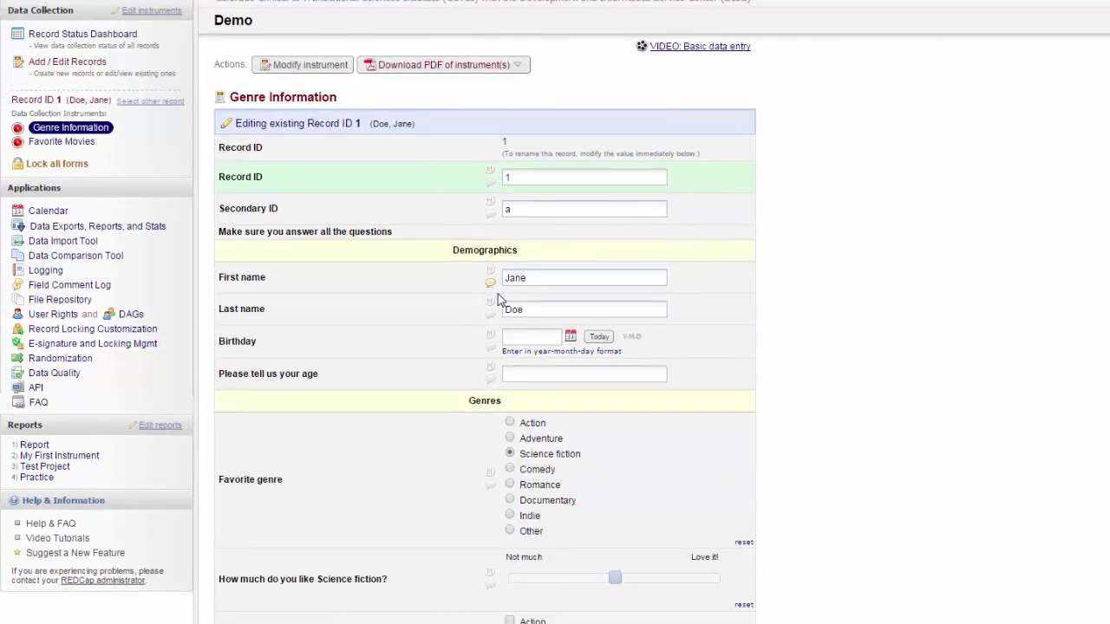
click(100, 289)
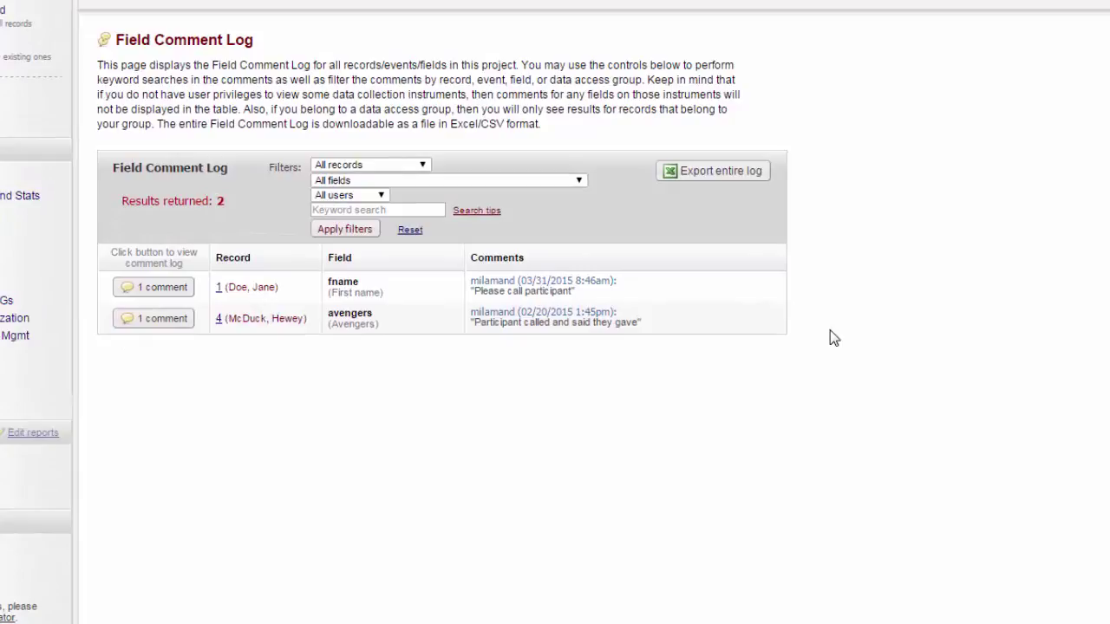
click(424, 165)
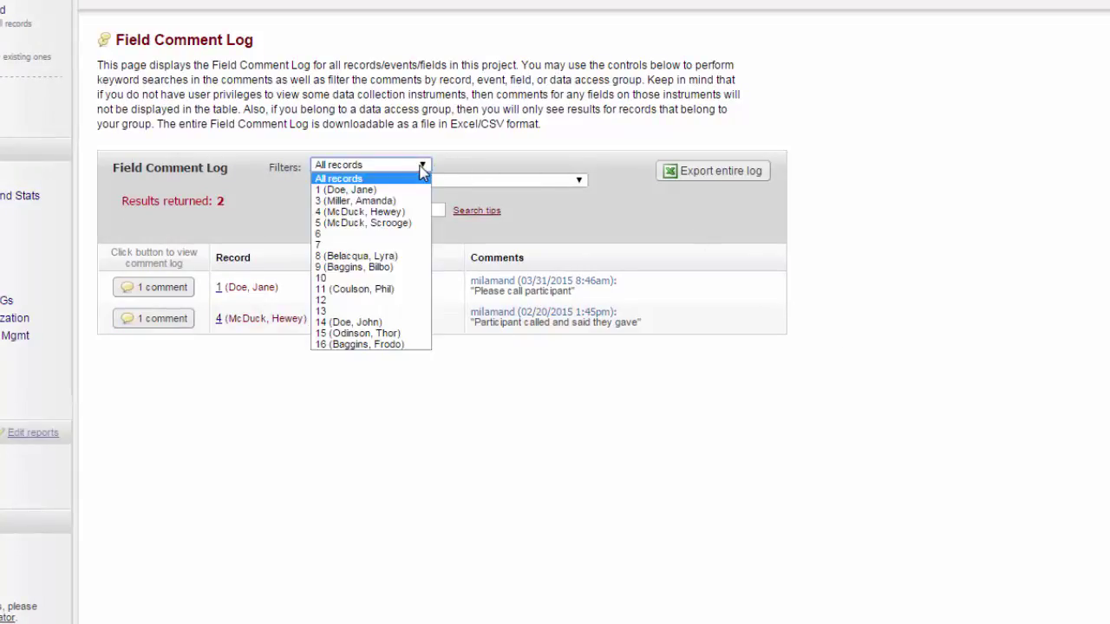
click(581, 181)
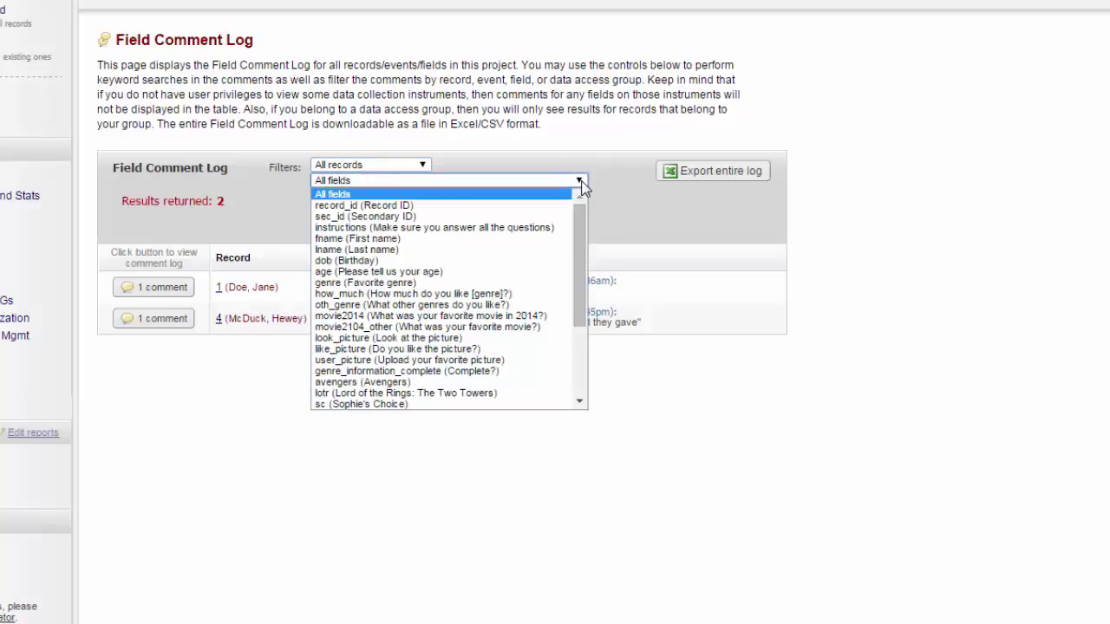
click(583, 183)
click(382, 196)
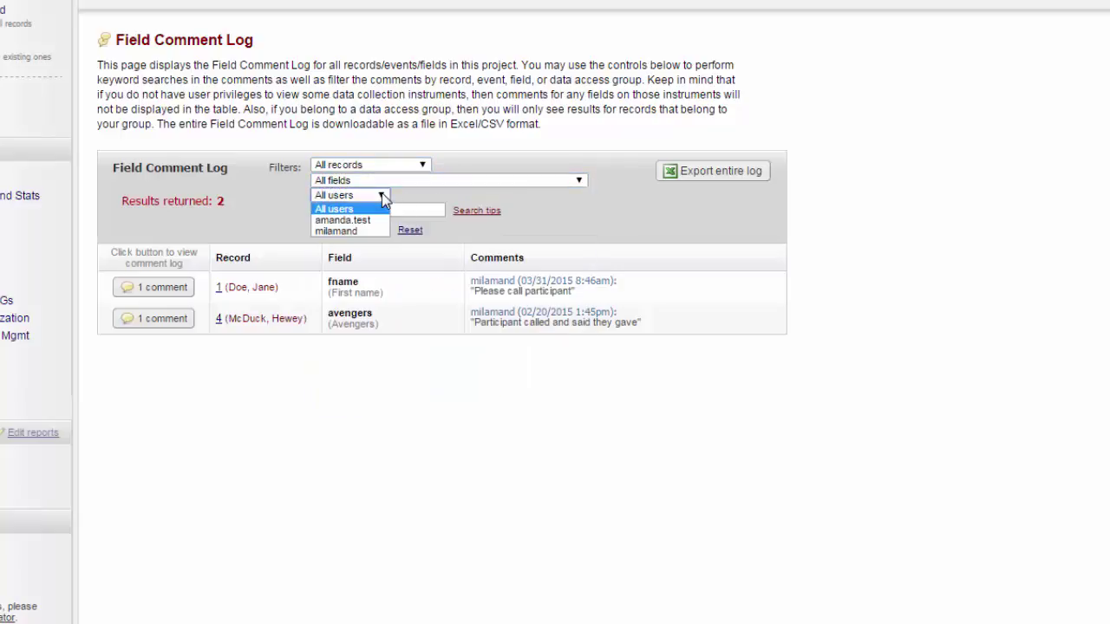
click(564, 199)
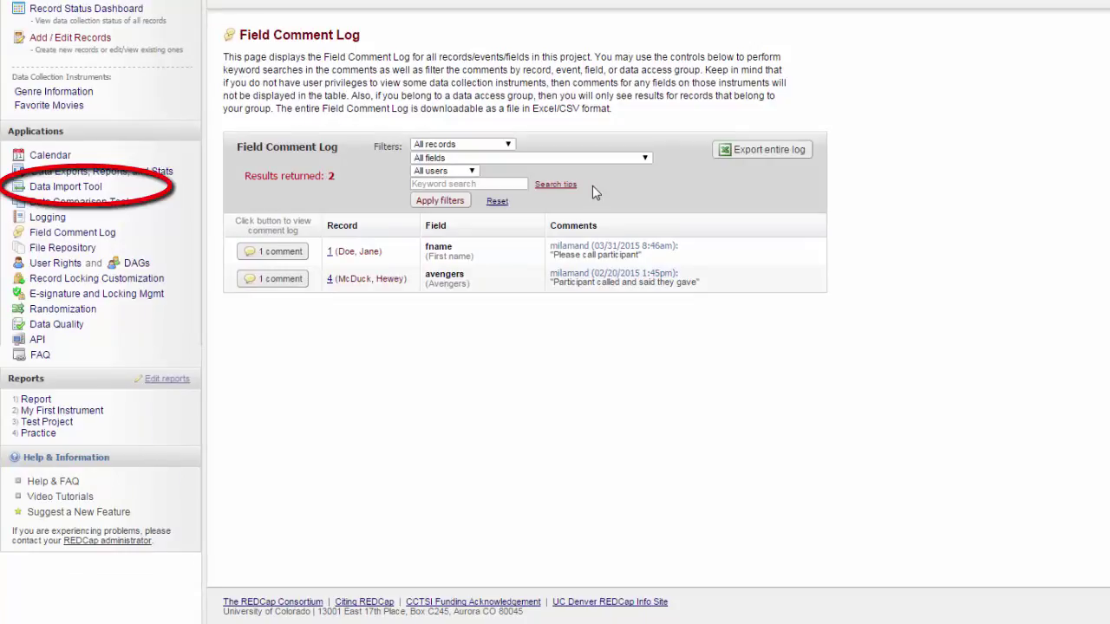
Step: Open the Data Import Tool and download the data import template CSV
click(93, 192)
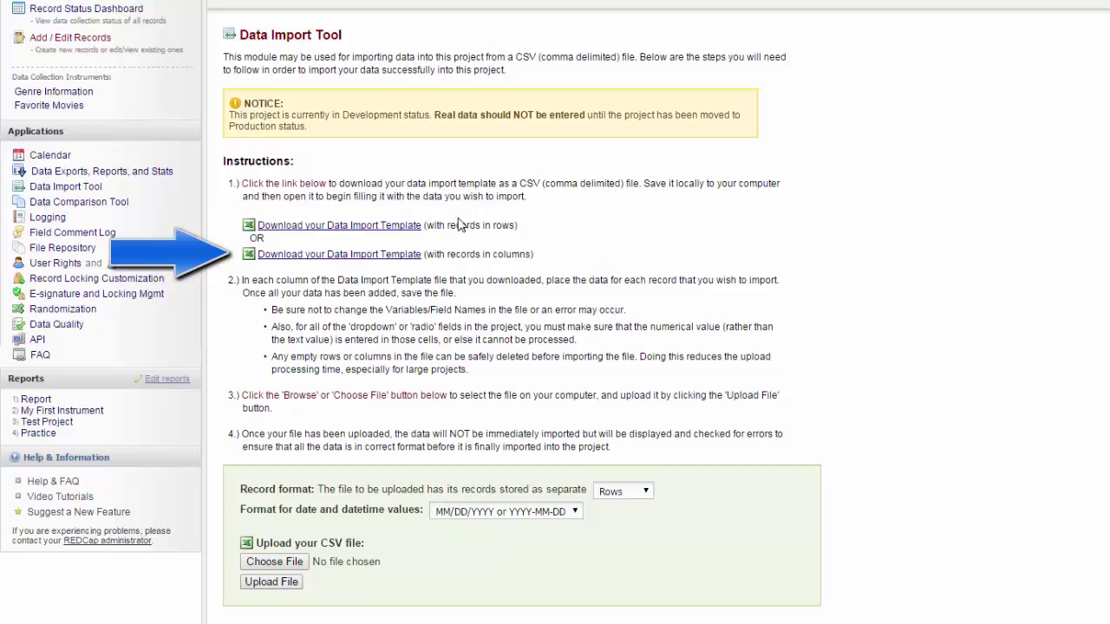
click(397, 227)
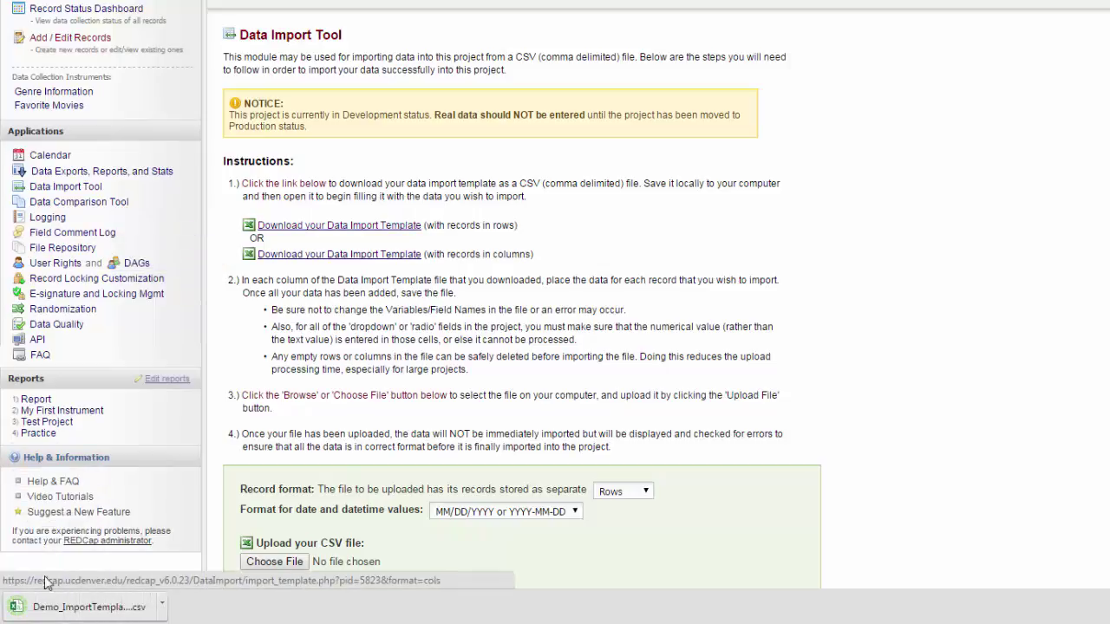
Step: Open Demo_ImportTemplate_2015-03-31, AutoFit all columns, and select the oth_genre columns I–Q
click(50, 610)
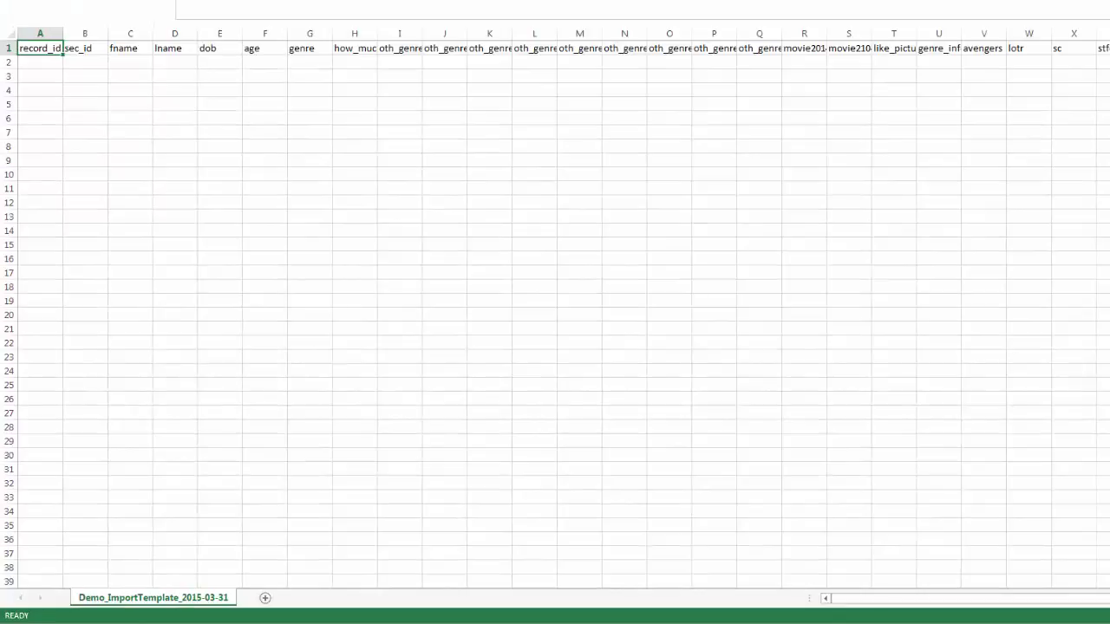
click(10, 33)
double_click(63, 32)
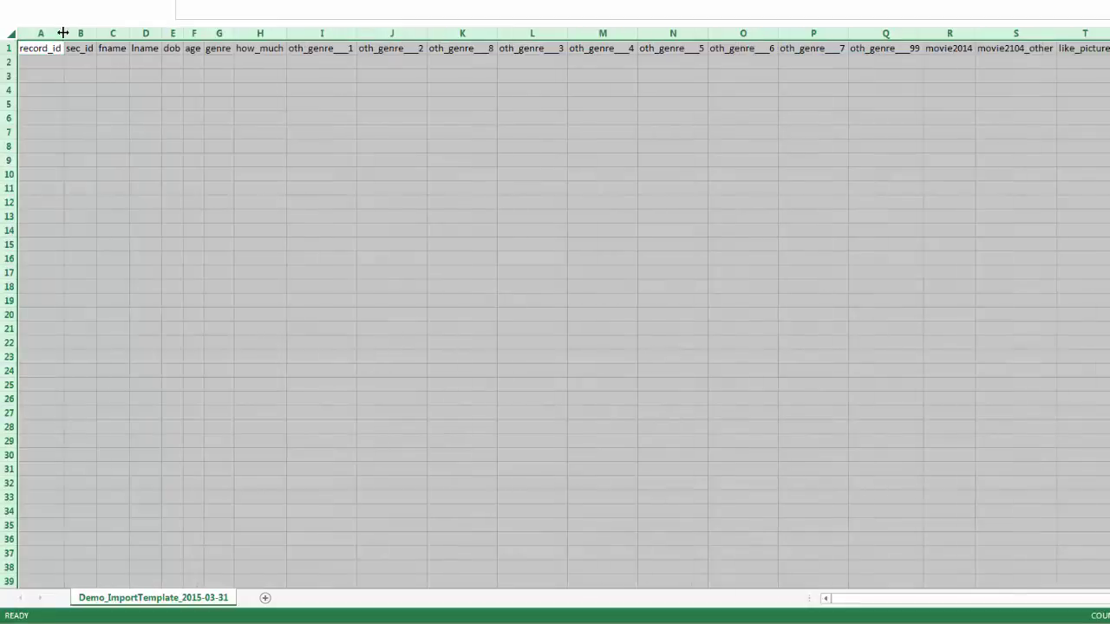
click(40, 63)
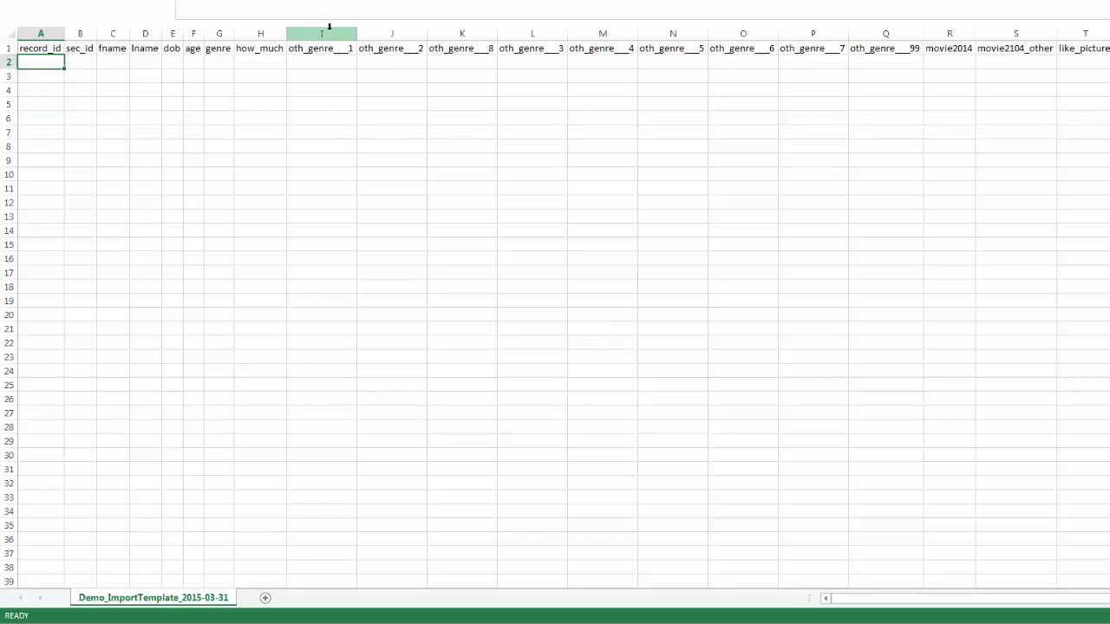
drag(330, 27, 884, 19)
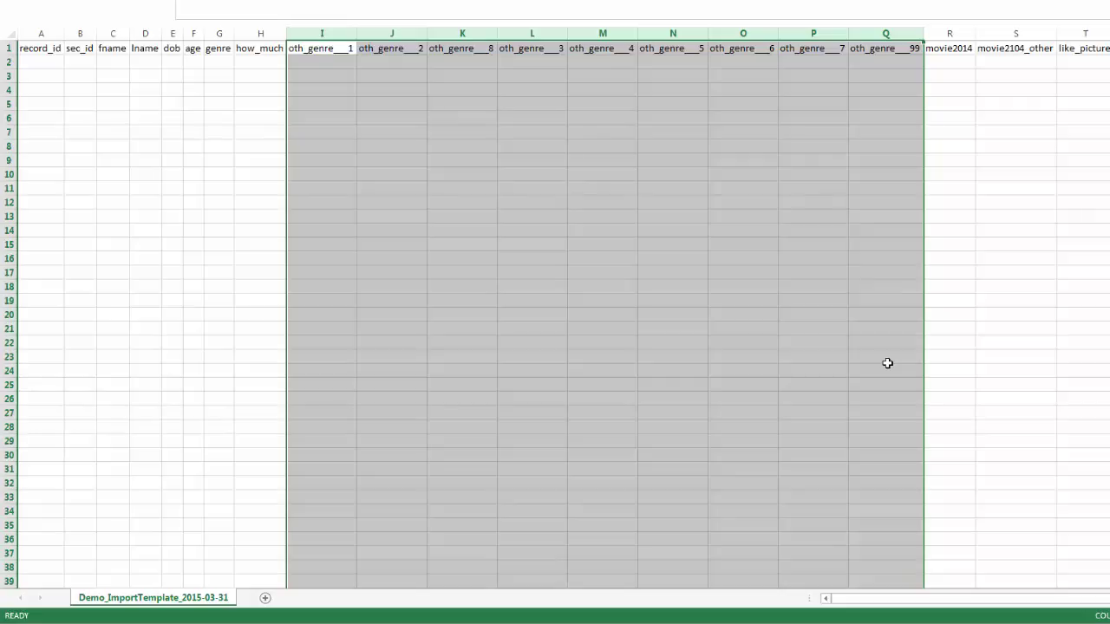
Step: Enter 0 in cell I2 under oth_genre___1, then close the template workbook
click(300, 33)
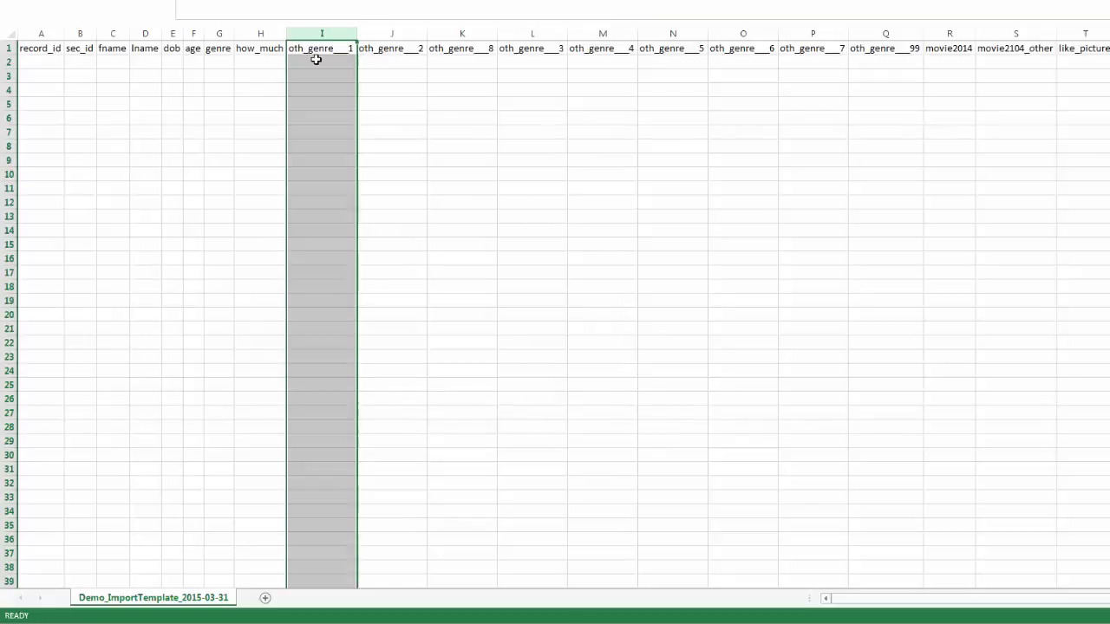
click(321, 62)
text(1)
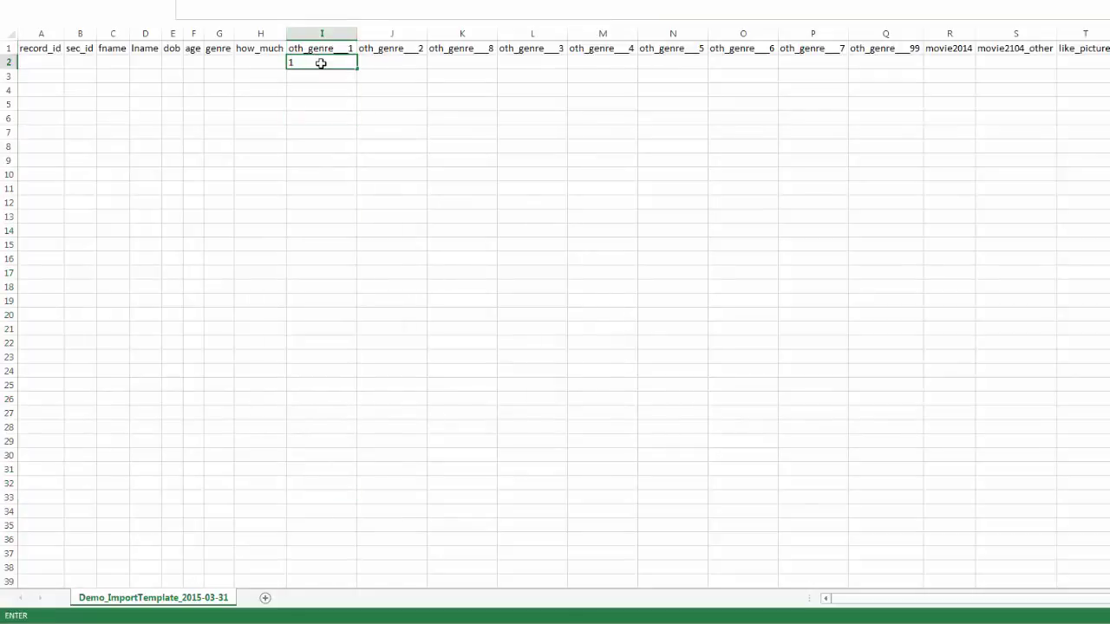
key(Return)
click(321, 62)
text(0)
key(Return)
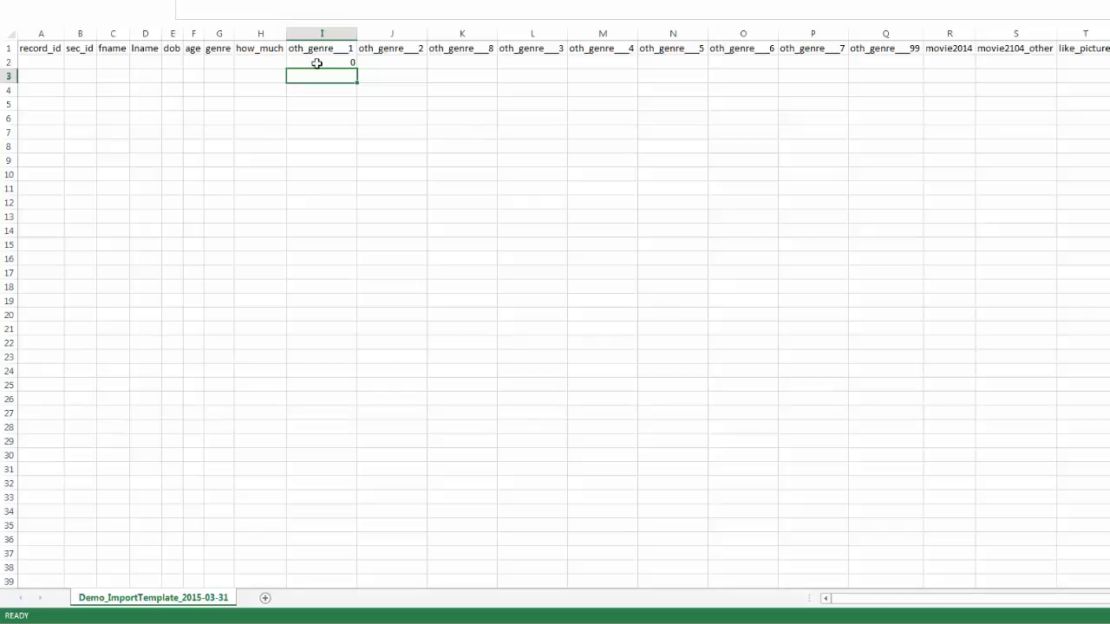
click(190, 67)
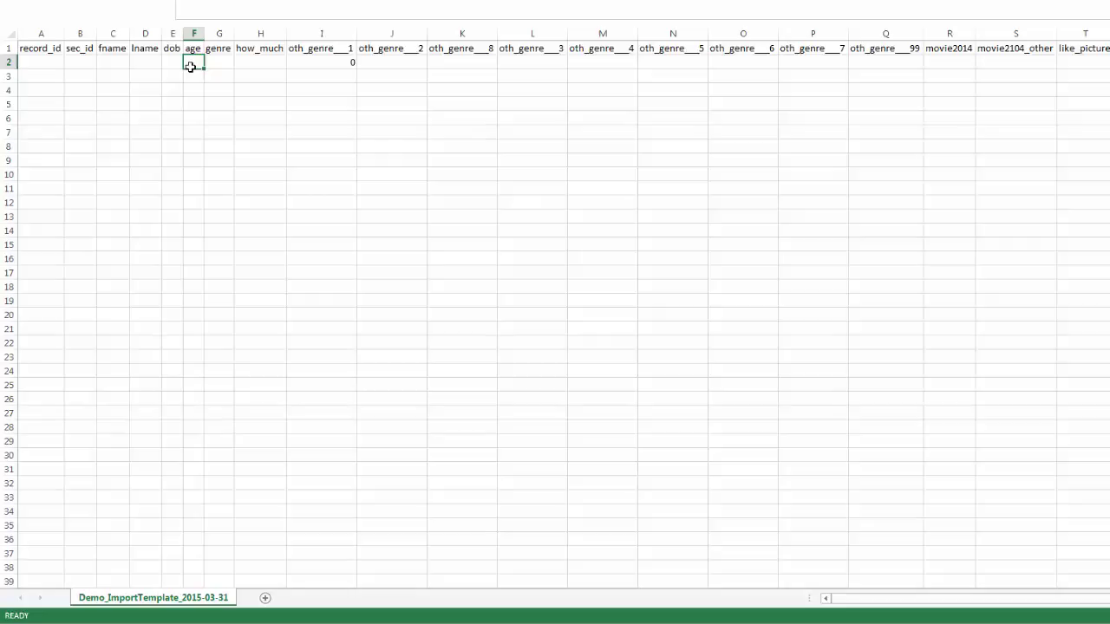
key(alt+F4)
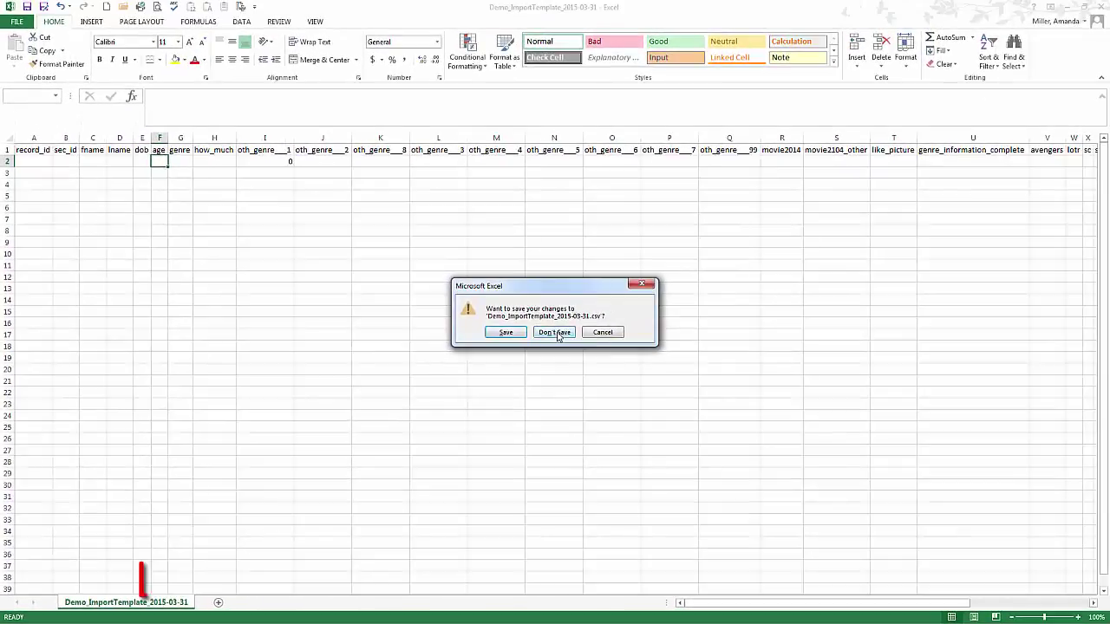
Step: Discard template changes, upload Demo_DATA_2015-03-31_0853 from Downloads, and import its 15 records
click(555, 333)
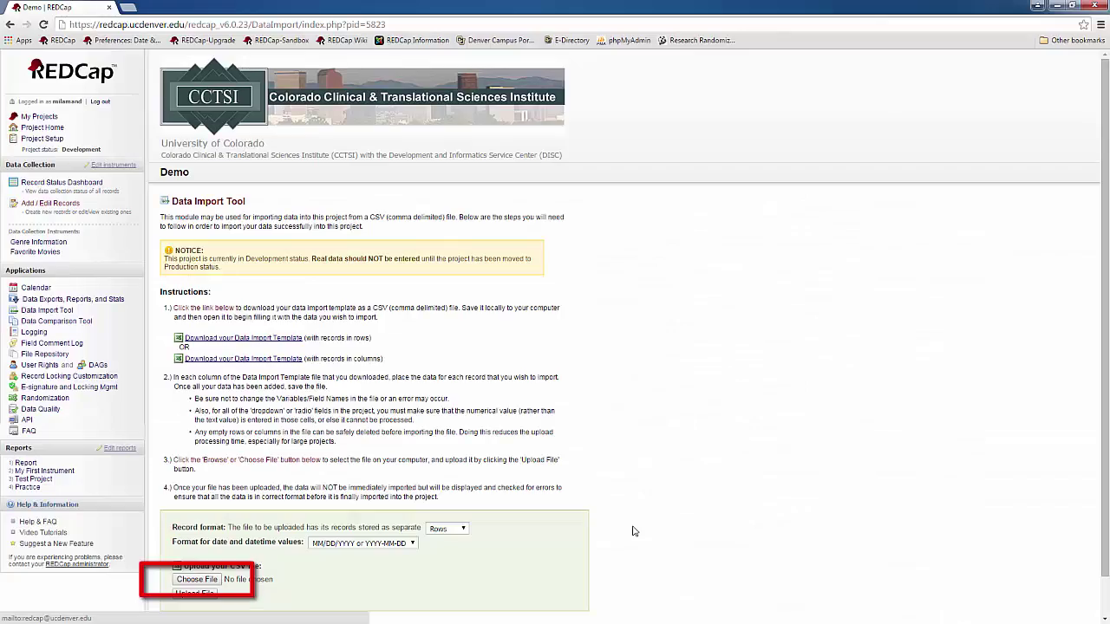
click(185, 581)
click(39, 91)
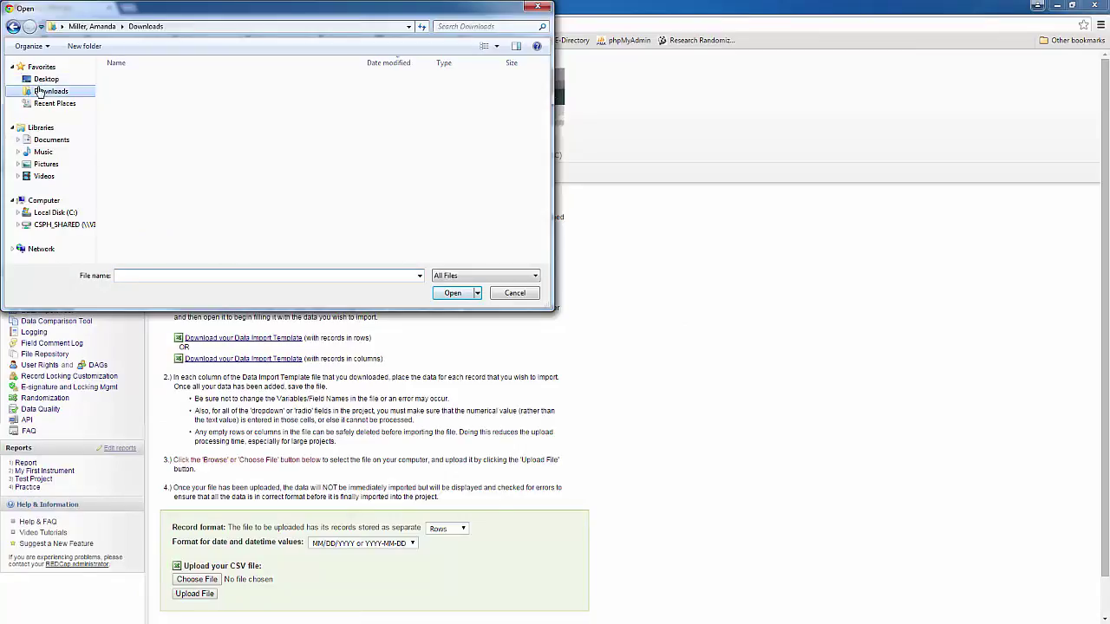
click(165, 79)
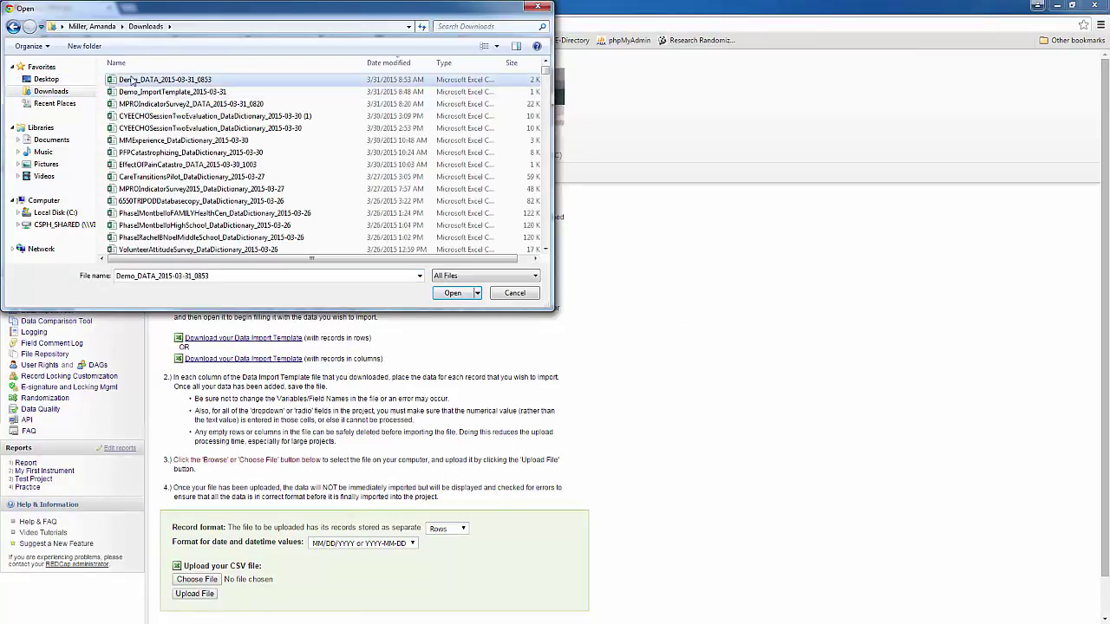
click(460, 297)
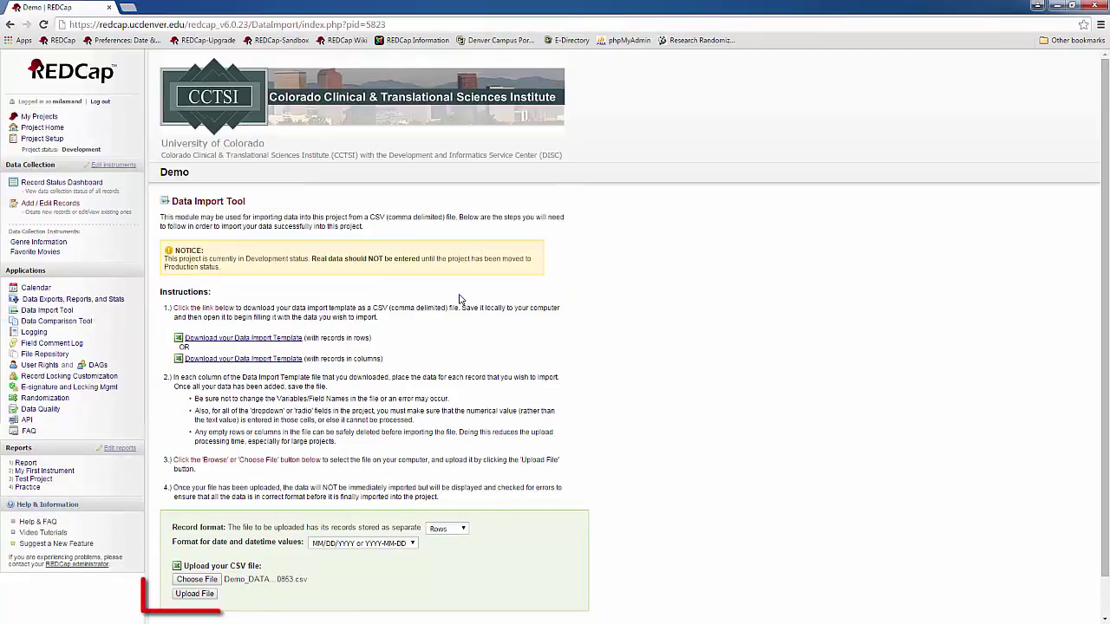
click(192, 594)
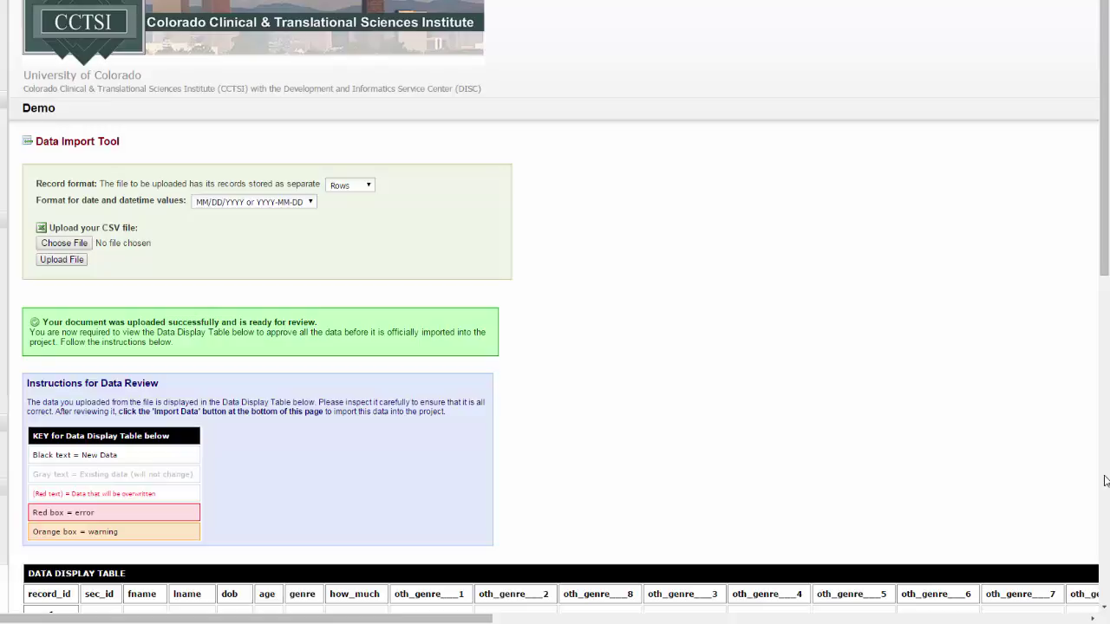
click(1107, 482)
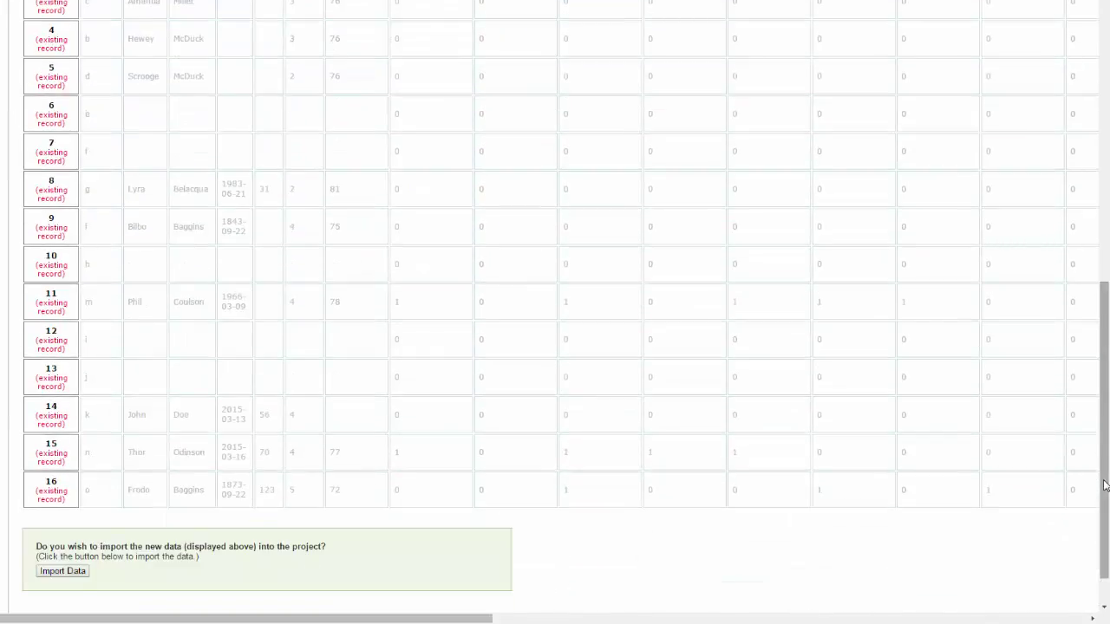
click(49, 572)
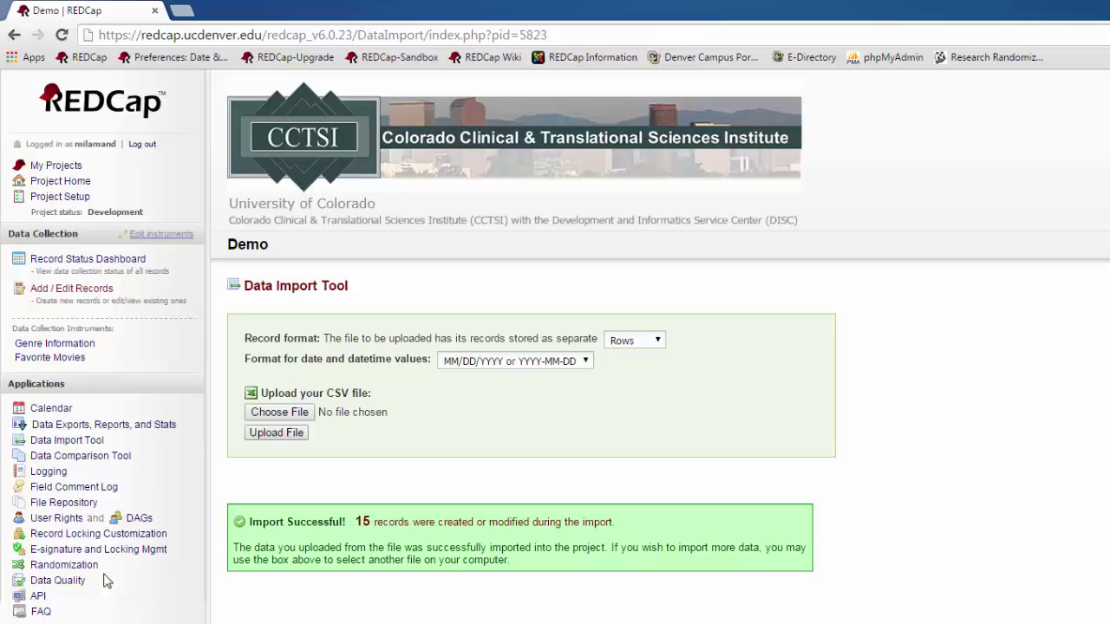
Step: Go to Data Quality under Applications to see predefined rules A–G
click(75, 583)
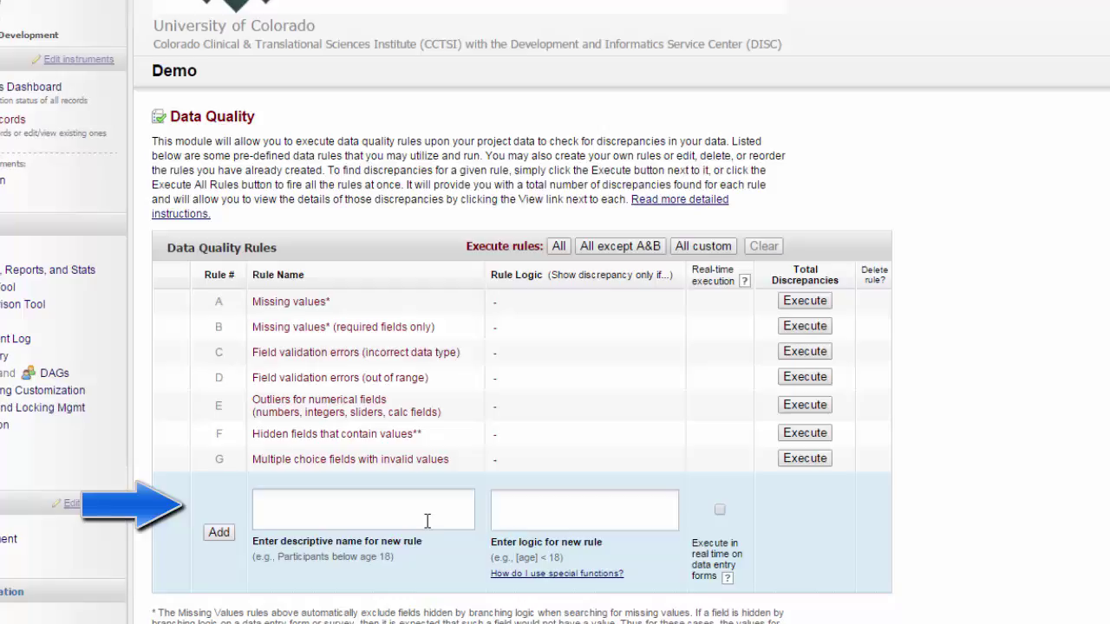
Step: Add custom rule 'Participants below age 18' with logic [age]<18 to the Data Quality rules
click(425, 521)
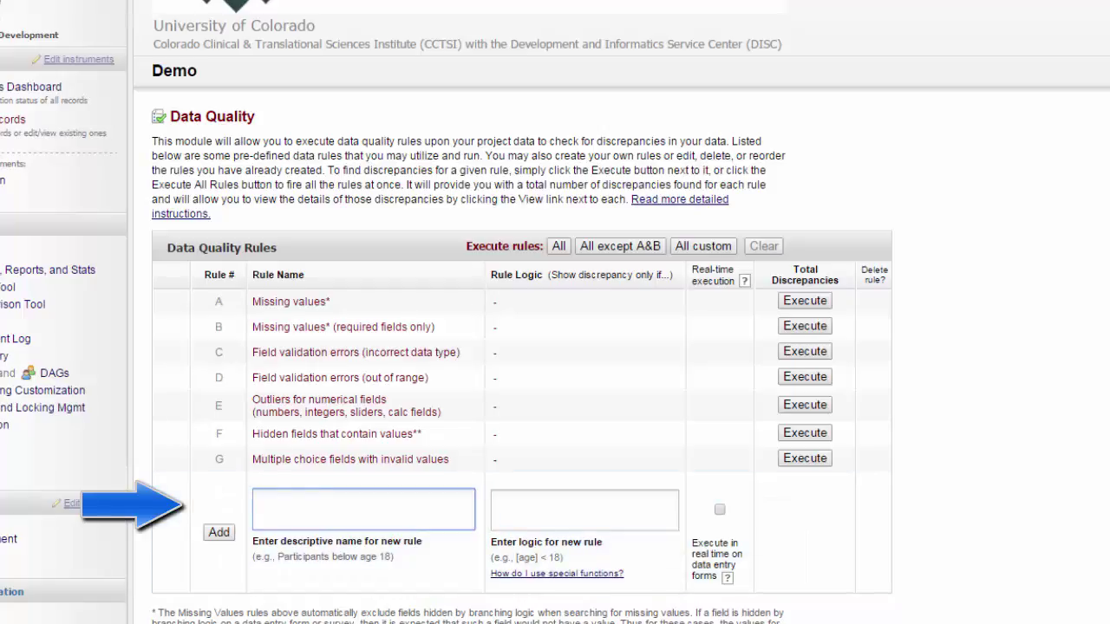
text(Participants below age 18)
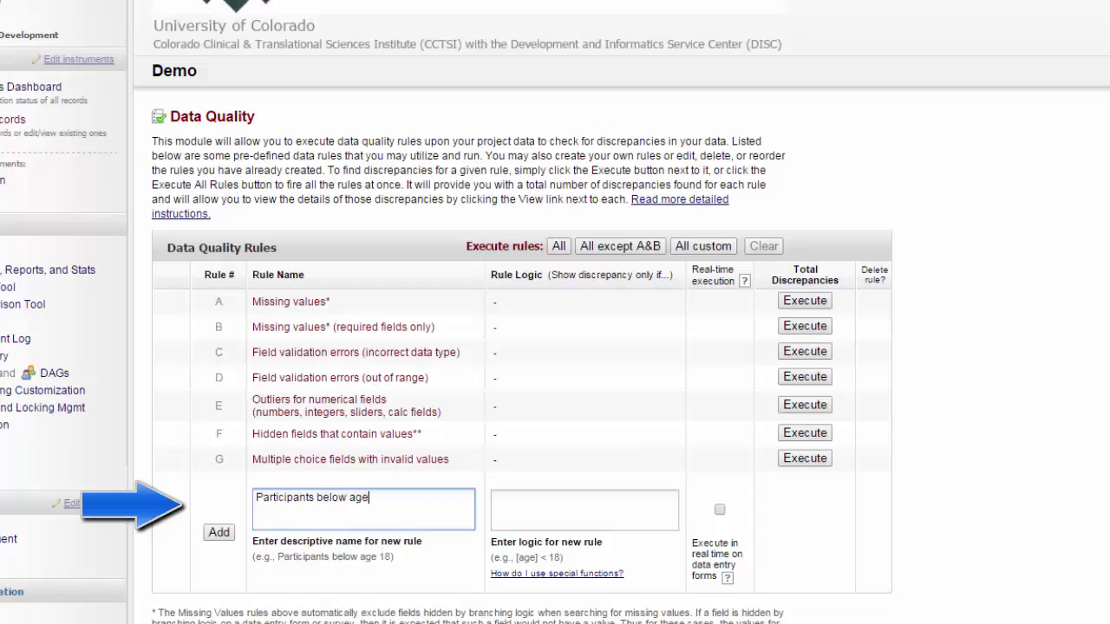
click(496, 499)
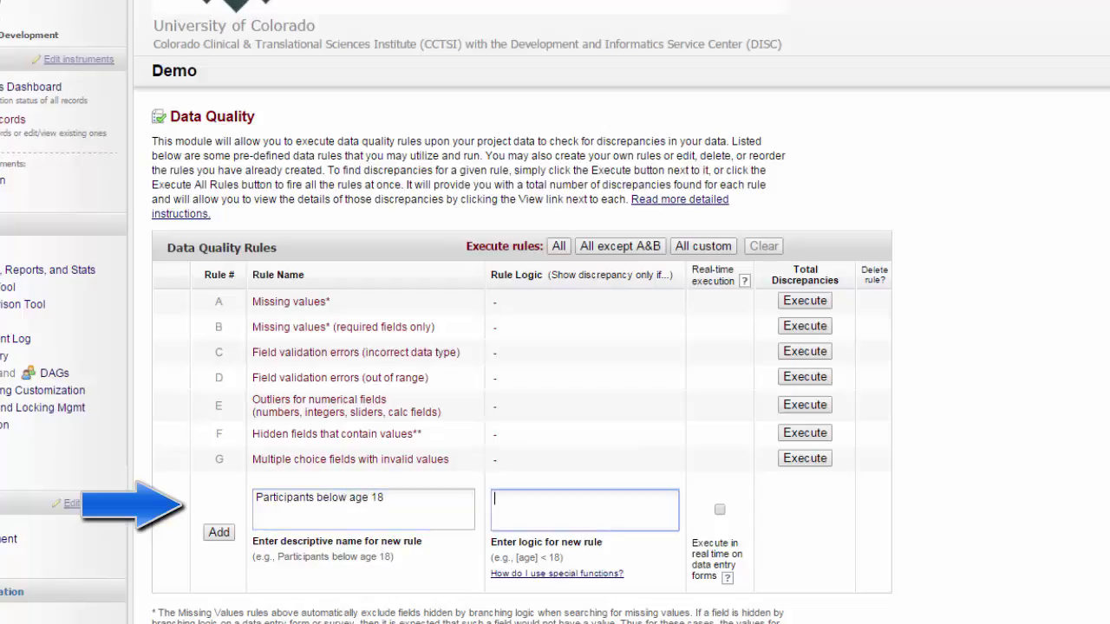
text([age]<18)
click(218, 533)
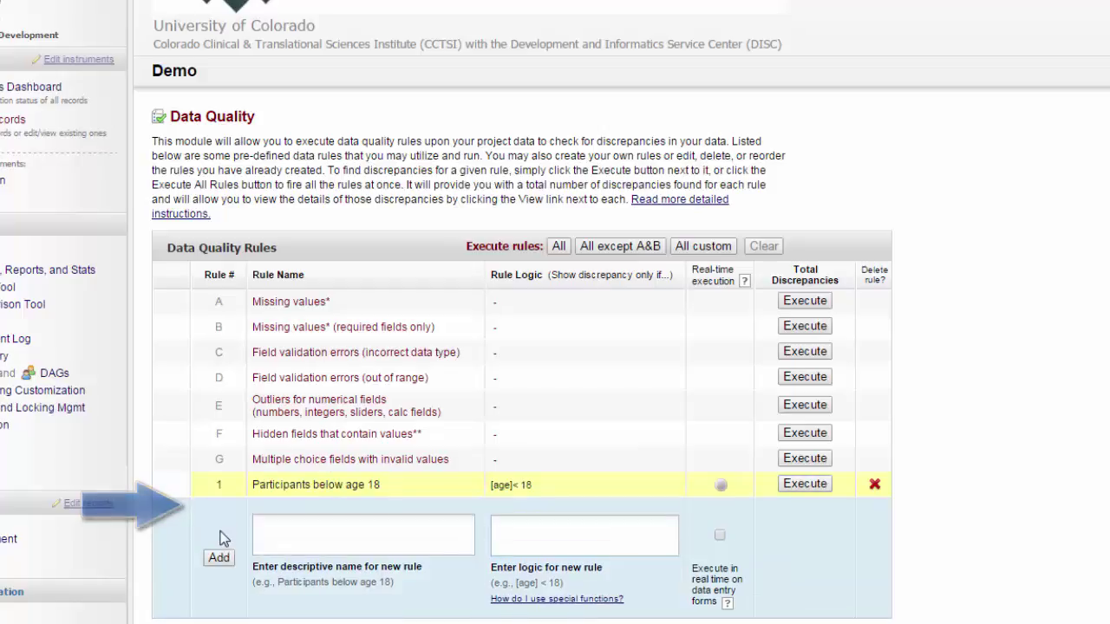